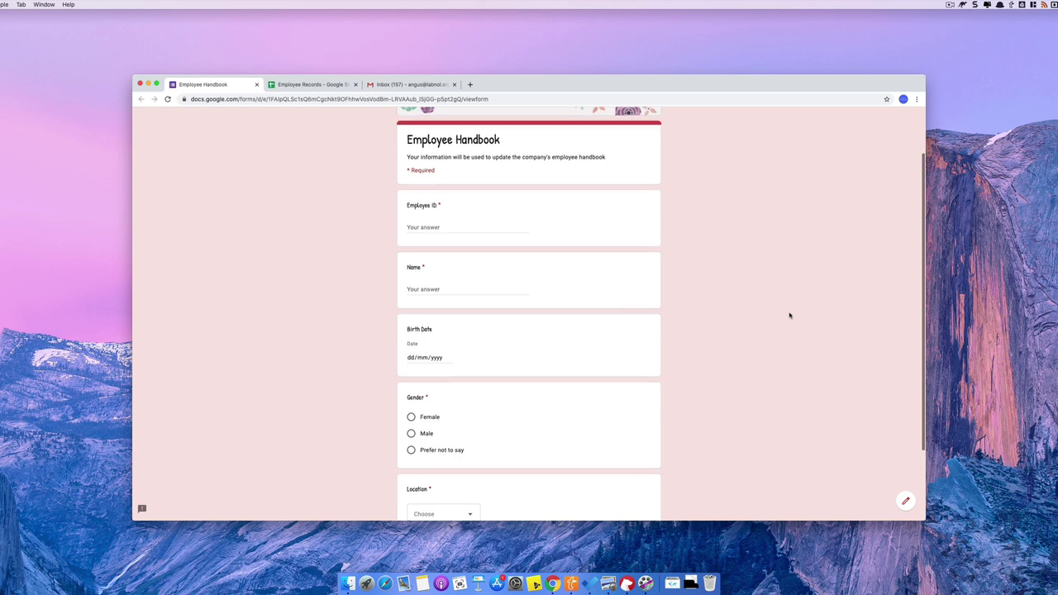
- Scroll through the Employee Handbook form's Employee ID, Name, Birth Date, Gender and Location questions
{"action": "scroll", "coordinate": [789, 315], "scroll_direction": "down", "scroll_amount": 2}
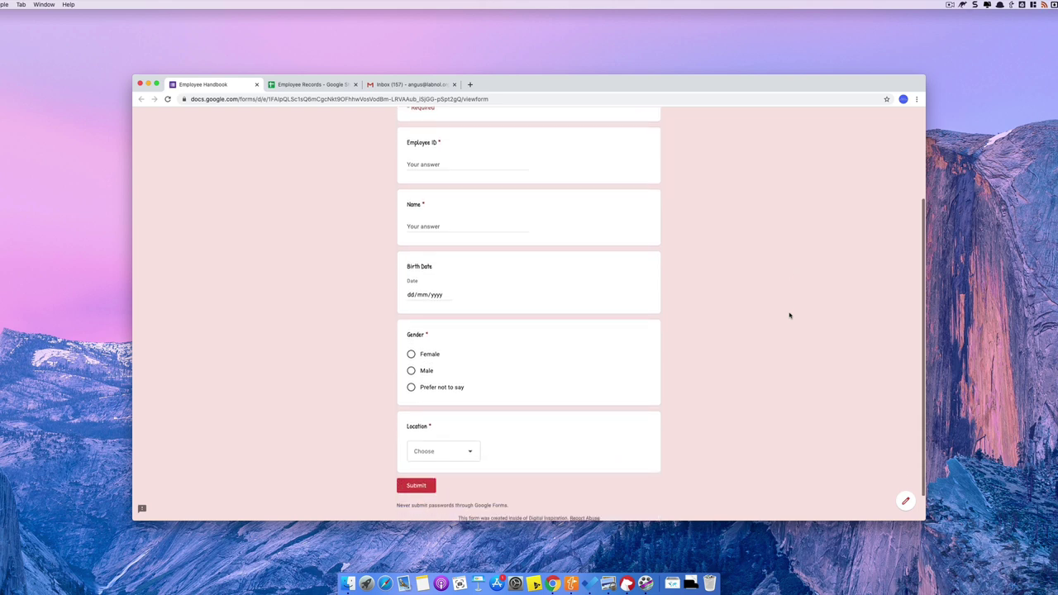
{"action": "scroll", "coordinate": [789, 315], "scroll_direction": "down", "scroll_amount": 1}
{"action": "scroll", "coordinate": [790, 315], "scroll_direction": "up", "scroll_amount": 4}
{"action": "scroll", "coordinate": [790, 315], "scroll_direction": "up", "scroll_amount": 1}
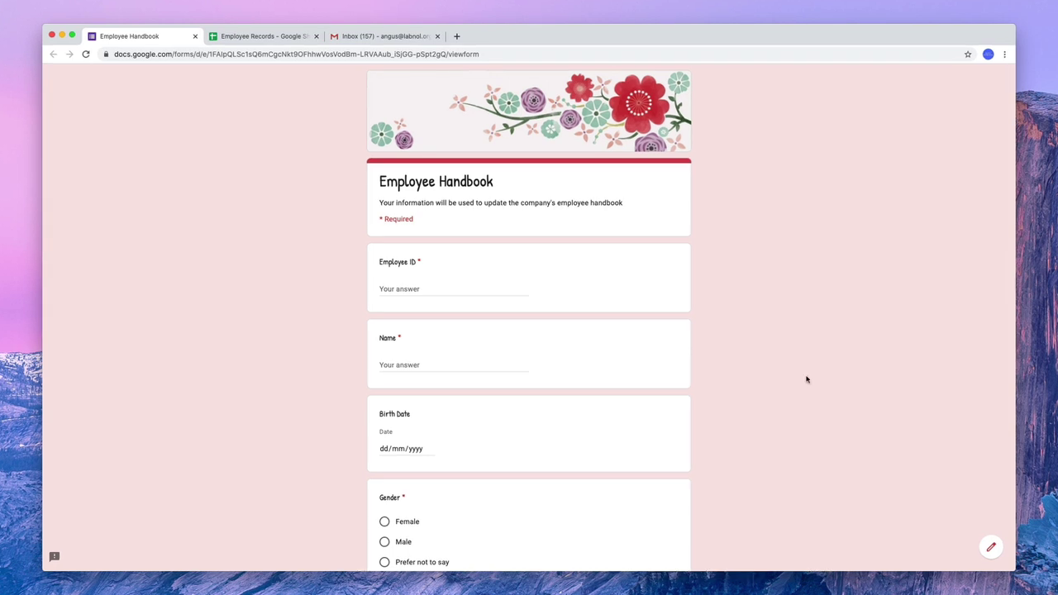
- Switch to the Employee Records spreadsheet and review the Mail Merge sheet's columns
{"action": "left_click", "coordinate": [288, 37]}
- Start a pre-filled link and enter EMPLOYEEID and EMPLOYEENAME as placeholder ID and Name answers
{"action": "left_click", "coordinate": [990, 550]}
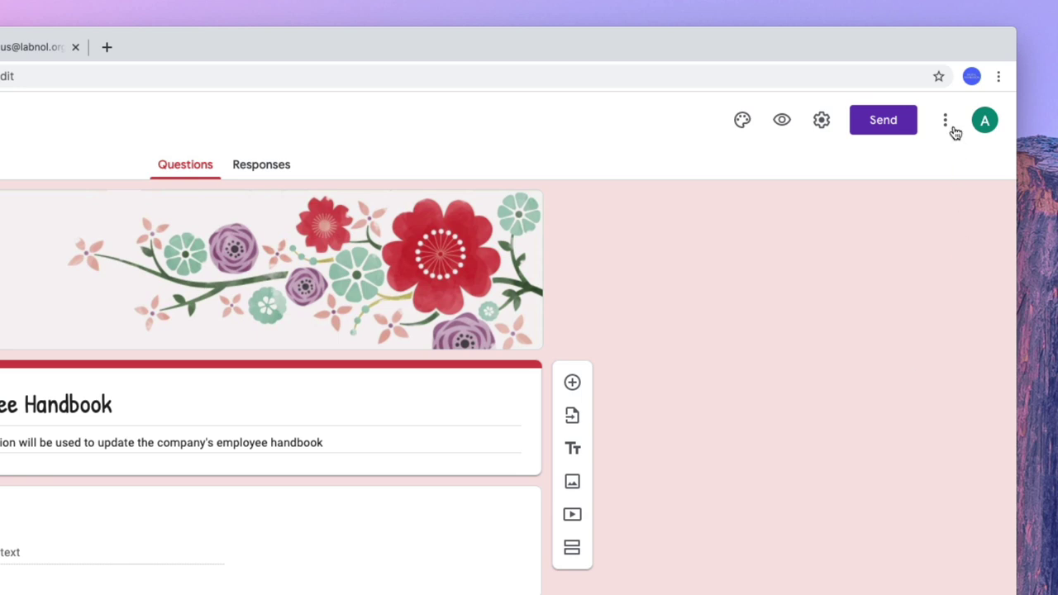
{"action": "left_click", "coordinate": [946, 126]}
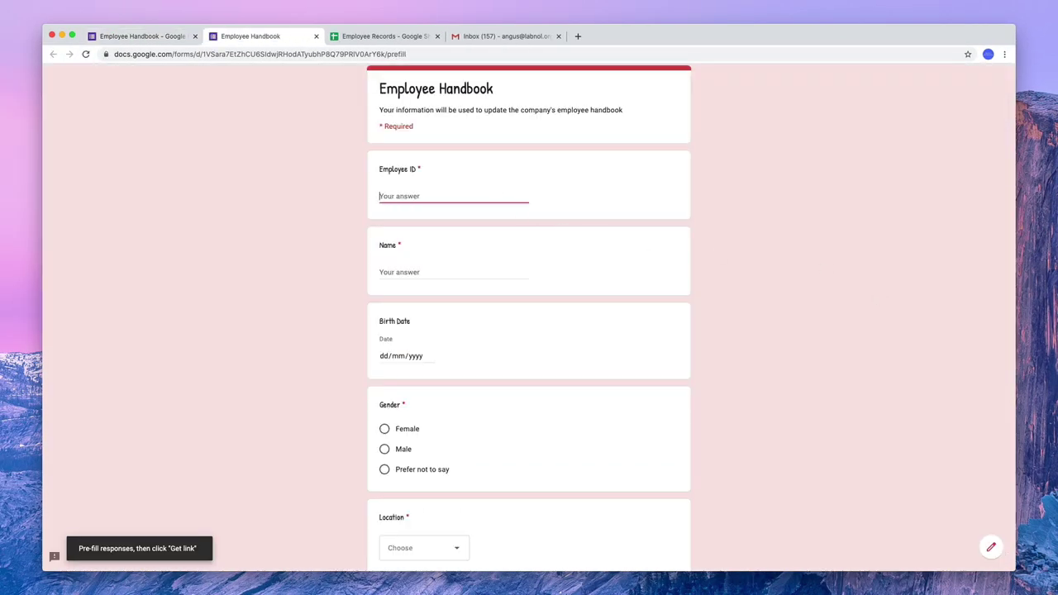
{"action": "type", "text": "EMPLOYEEID"}
{"action": "left_click", "coordinate": [474, 266]}
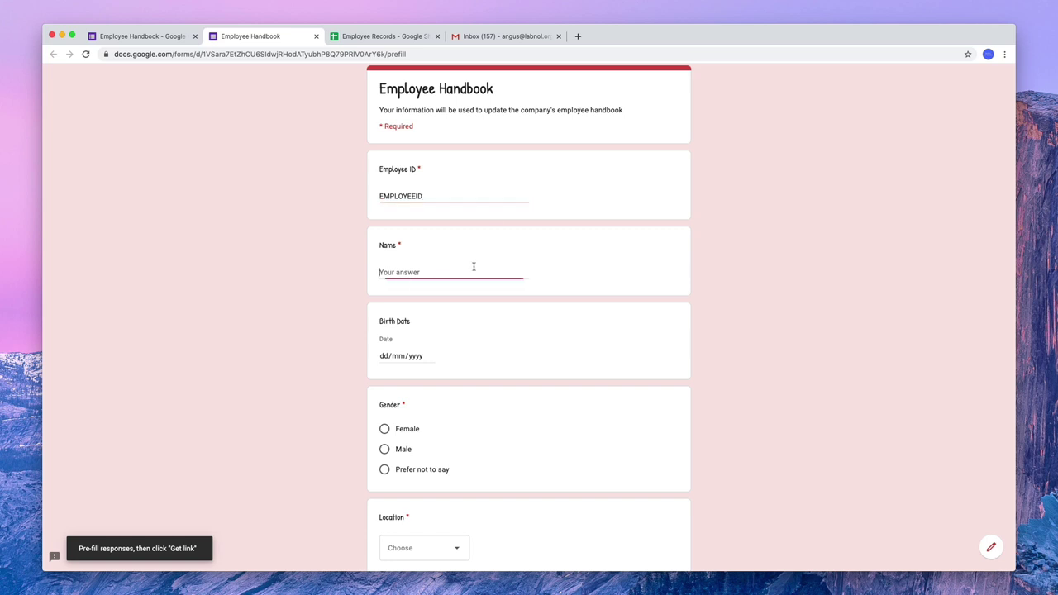
{"action": "type", "text": "EMPLOYEENAME"}
- Answer birth date 31/05/2020, Female and Hyderabad, then generate and copy the pre-filled link
{"action": "left_click", "coordinate": [430, 356]}
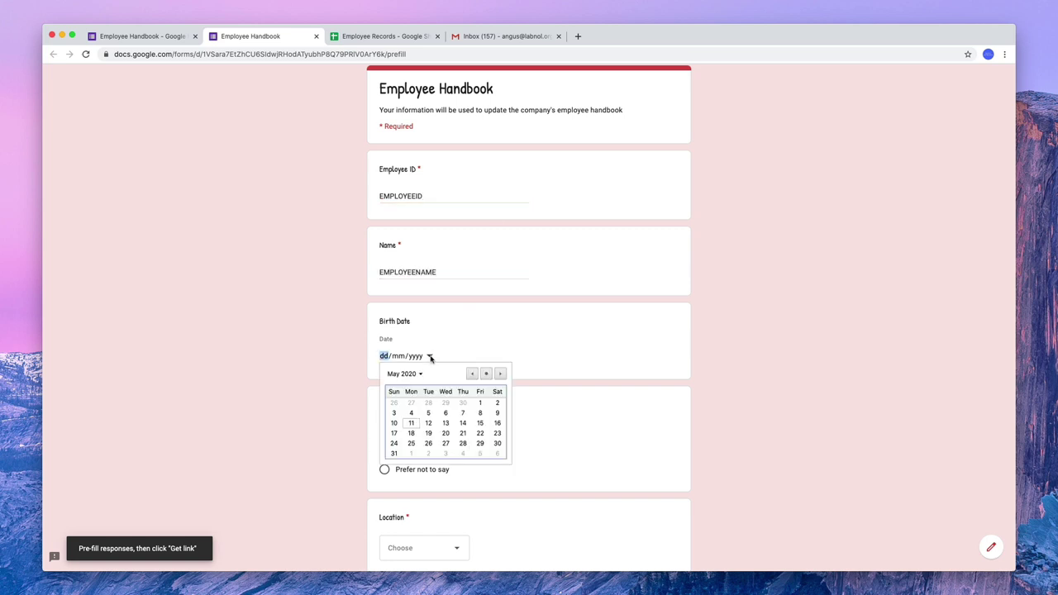
{"action": "left_click", "coordinate": [394, 454]}
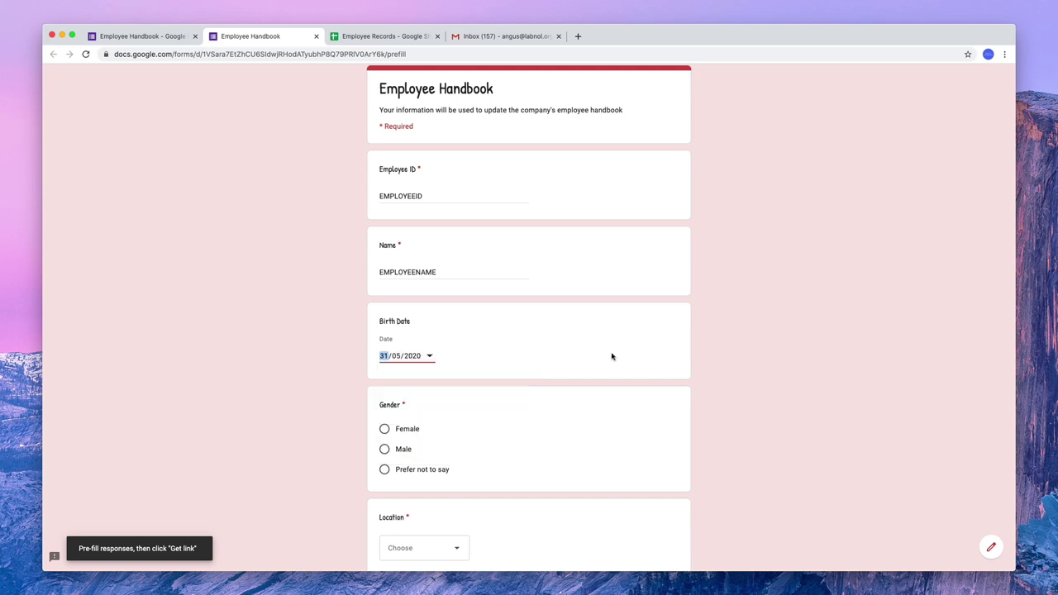
{"action": "scroll", "coordinate": [611, 356], "scroll_direction": "down", "scroll_amount": 3}
{"action": "left_click", "coordinate": [385, 326]}
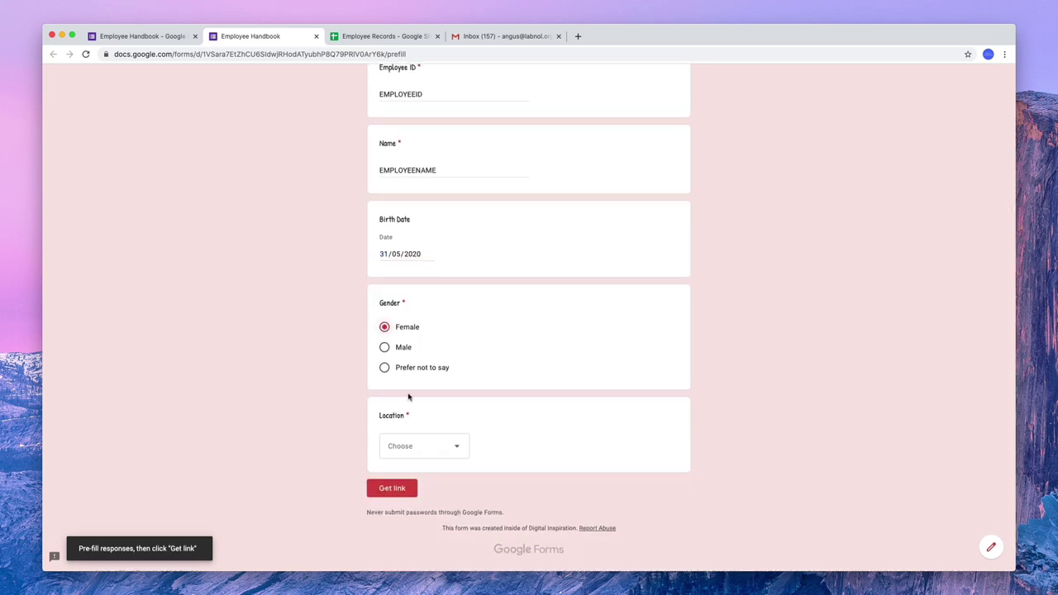
{"action": "left_click", "coordinate": [436, 444]}
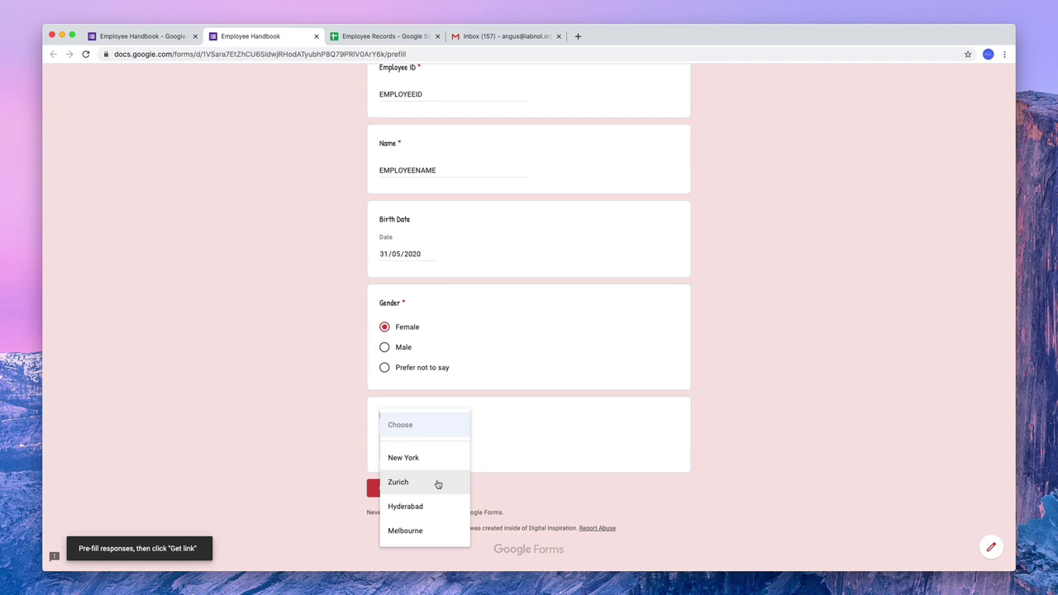
{"action": "left_click", "coordinate": [436, 506]}
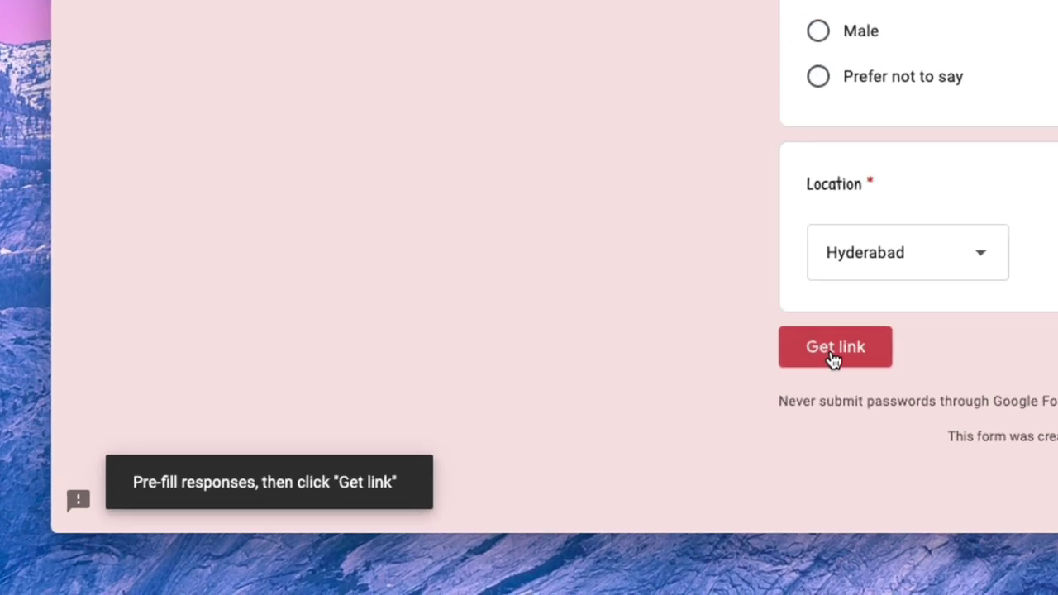
{"action": "left_click", "coordinate": [833, 356]}
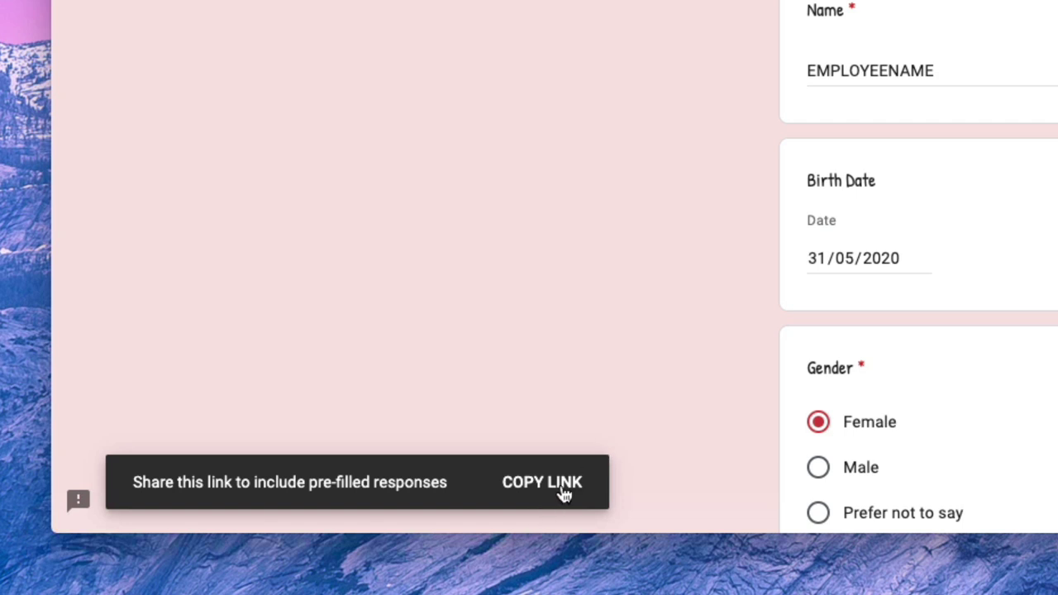
{"action": "left_click", "coordinate": [565, 488]}
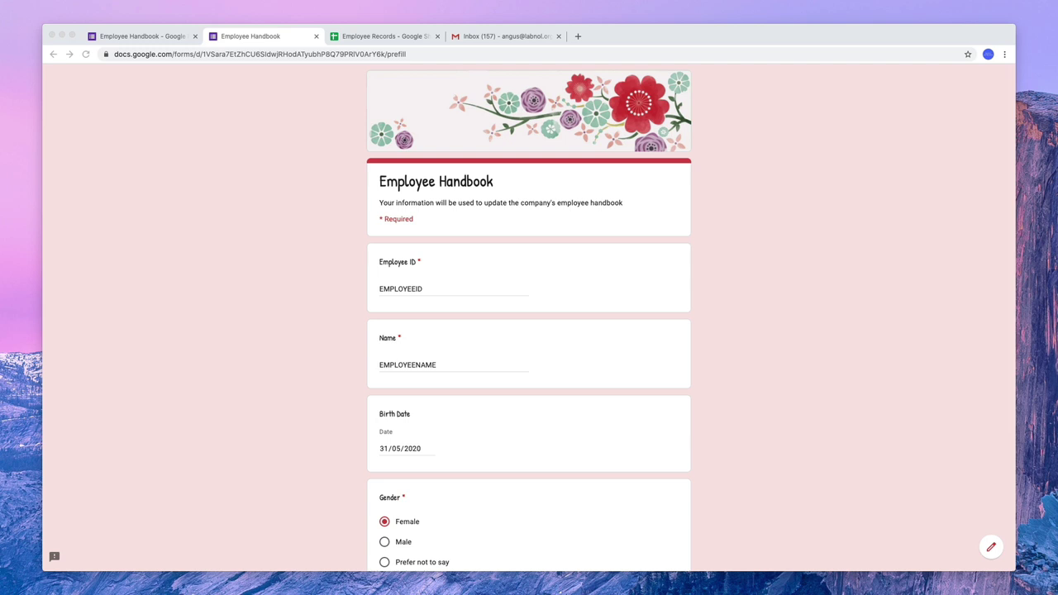
- Paste the pre-filled link as code into the Bear Google Form Link note and inspect its entry parameters
{"action": "left_click_drag", "start_coordinate": [951, 122], "coordinate": [833, 119]}
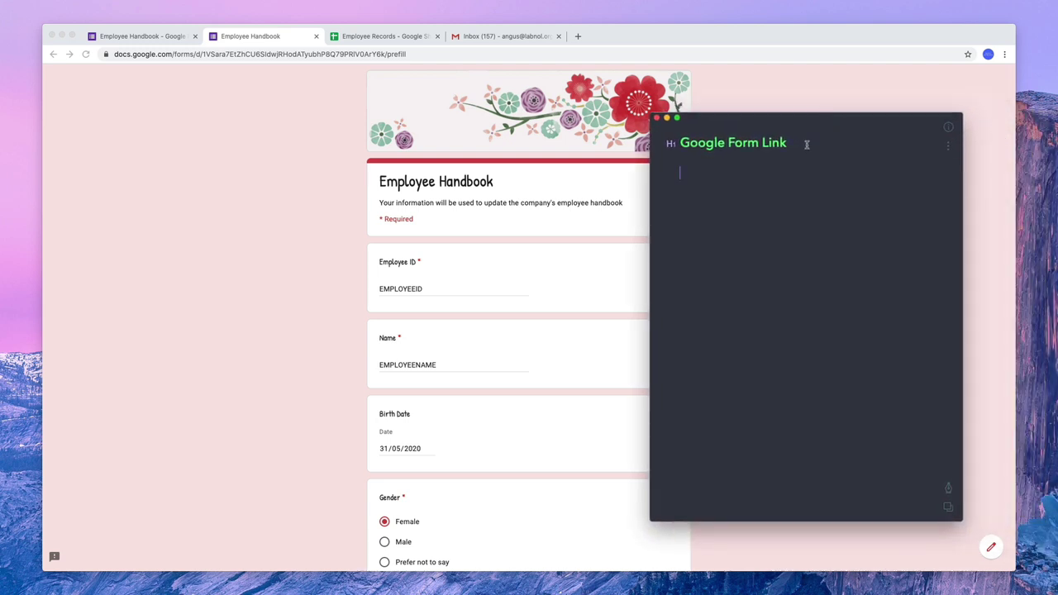
{"action": "right_click", "coordinate": [705, 200]}
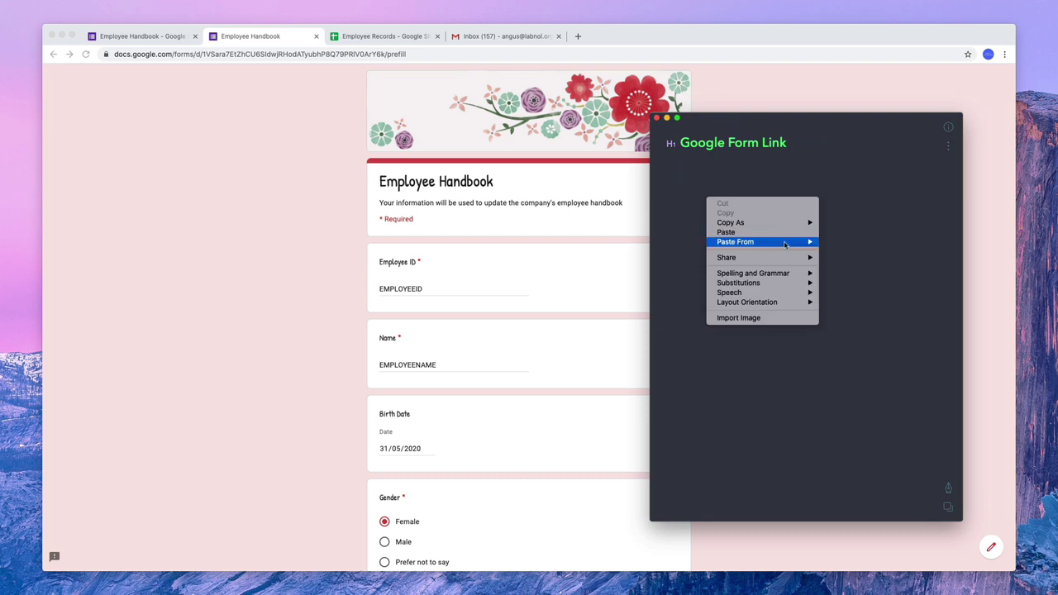
{"action": "mouse_move", "coordinate": [787, 245]}
{"action": "left_click", "coordinate": [840, 271]}
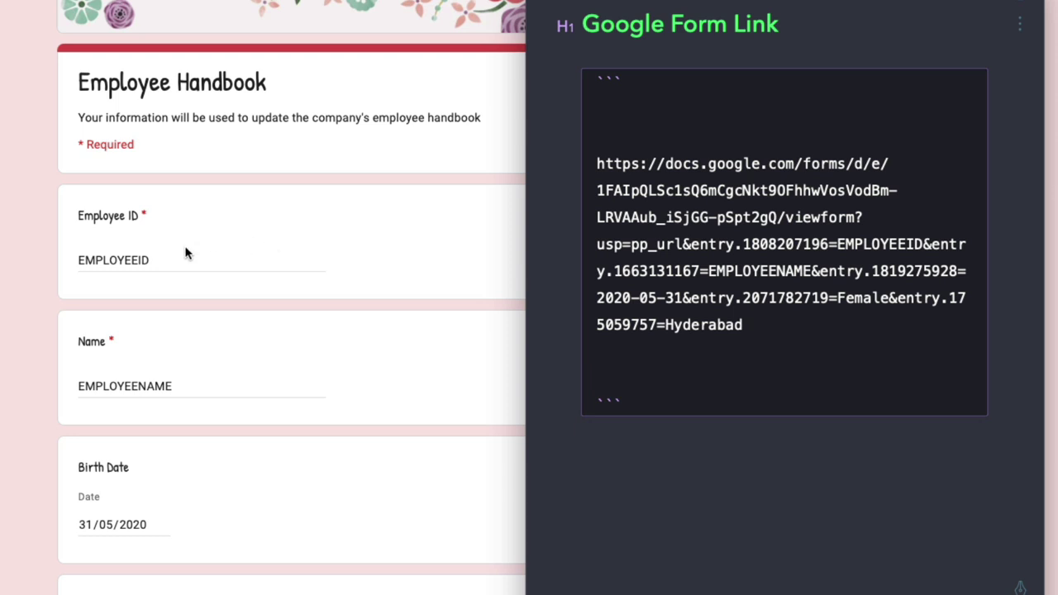
{"action": "left_click", "coordinate": [691, 244]}
{"action": "key", "text": "shift+Right"}
{"action": "key", "text": "shift+Right"}
{"action": "key", "text": "shift+Right"}
{"action": "key", "text": "shift+Right"}
{"action": "key", "text": "shift+Right"}
{"action": "key", "text": "shift+Right"}
{"action": "key", "text": "shift+Right"}
{"action": "key", "text": "shift+Right"}
{"action": "key", "text": "shift+Right"}
{"action": "key", "text": "shift+Right"}
{"action": "key", "text": "shift+Right"}
{"action": "key", "text": "shift+Right"}
{"action": "key", "text": "shift+Right"}
{"action": "key", "text": "shift+Right"}
{"action": "key", "text": "shift+Right"}
{"action": "key", "text": "shift+Right"}
{"action": "key", "text": "shift+Right"}
{"action": "key", "text": "shift+Right"}
{"action": "key", "text": "shift+Right"}
{"action": "key", "text": "shift+Right"}
{"action": "key", "text": "shift+Right"}
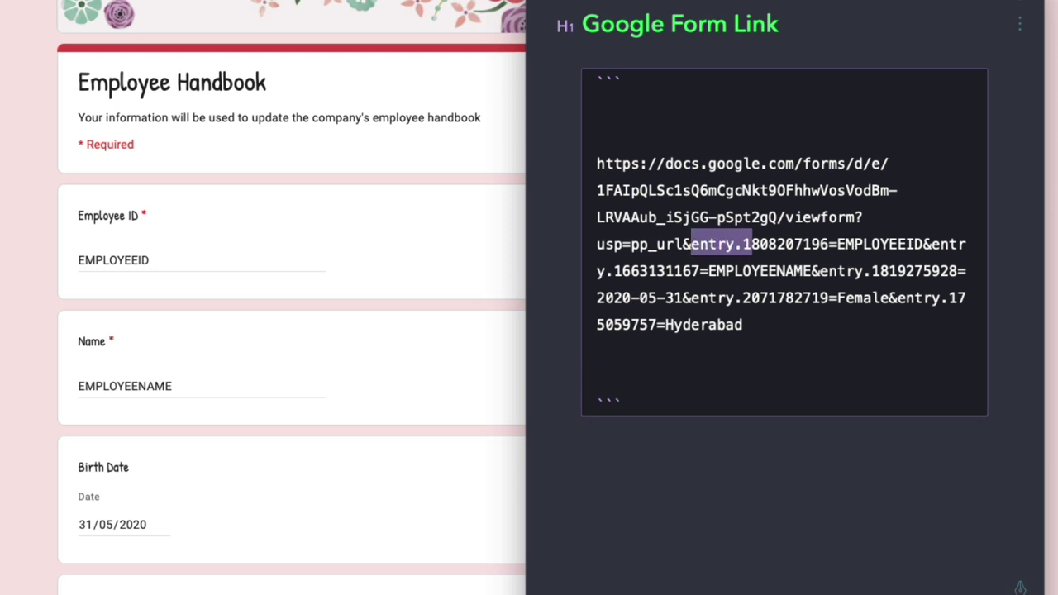
{"action": "key", "text": "shift+Right"}
{"action": "key", "text": "shift+Right"}
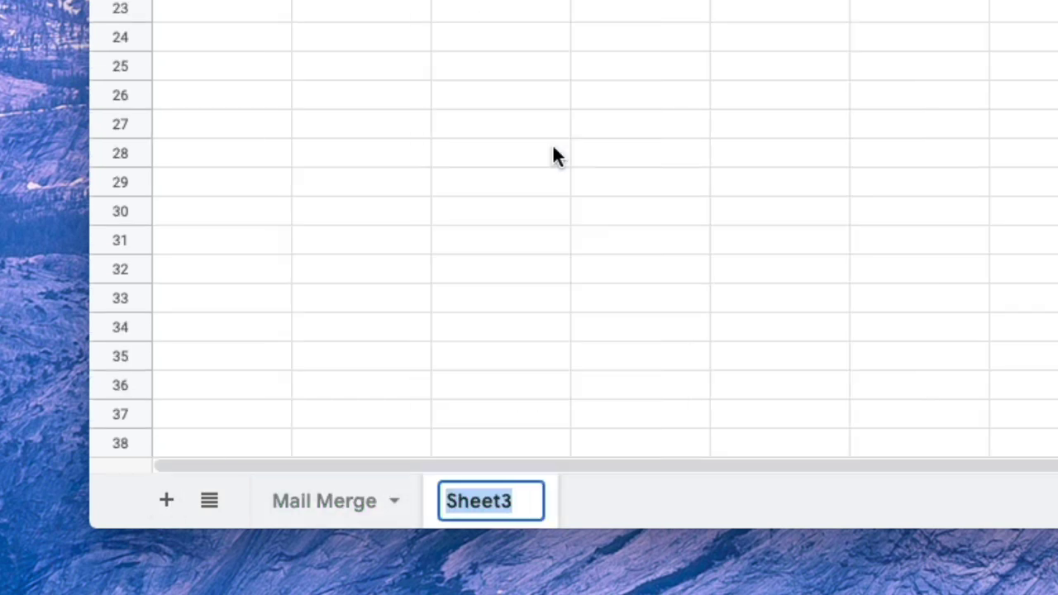
- Rename the new sheet to Form Link and paste the pre-filled form URL into A1
{"action": "type", "text": "Form L"}
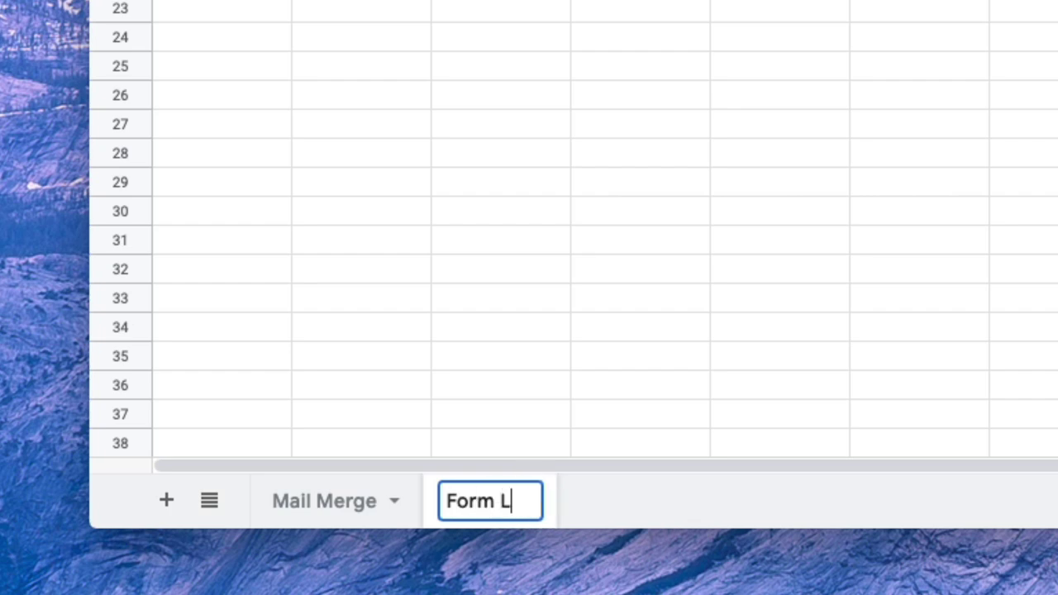
{"action": "type", "text": "ink"}
{"action": "key", "text": "Return"}
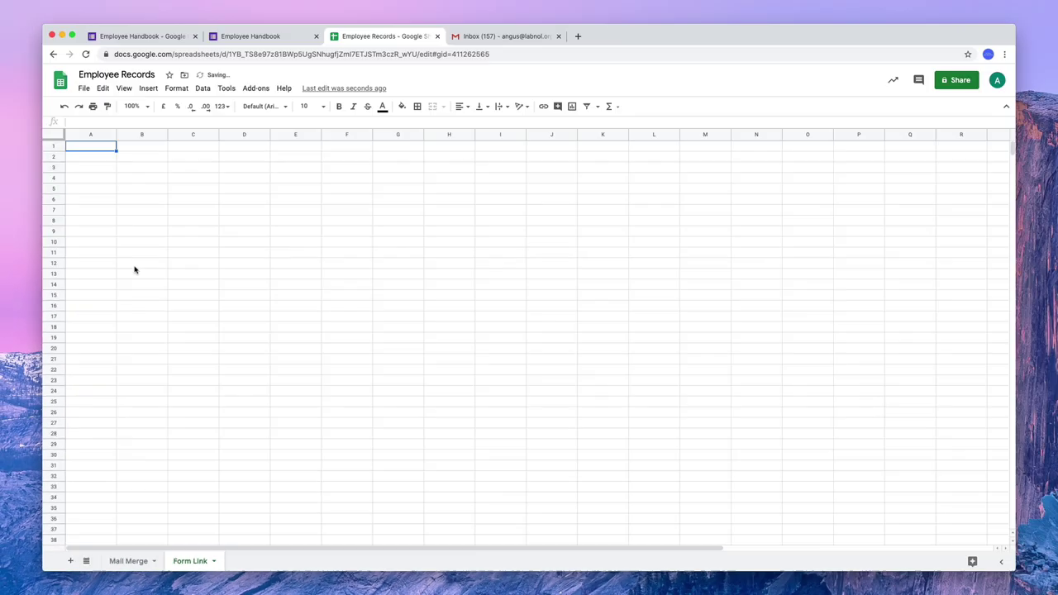
{"action": "double_click", "coordinate": [97, 146]}
{"action": "key", "text": "super+v"}
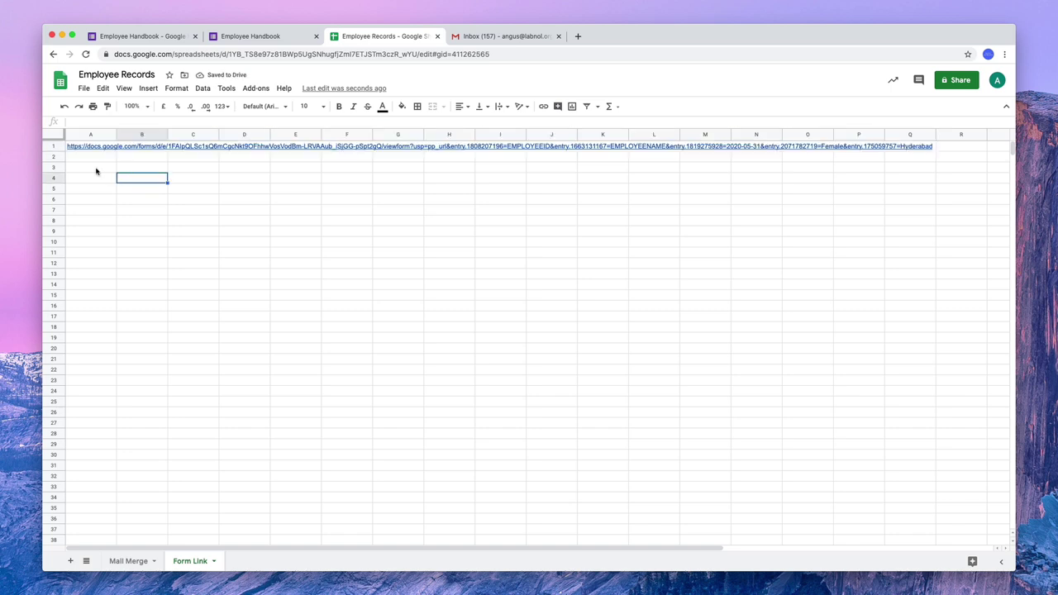
- On the Mail Merge sheet, enter the heading 'Google Form Link' in cell G1
{"action": "left_click", "coordinate": [129, 562]}
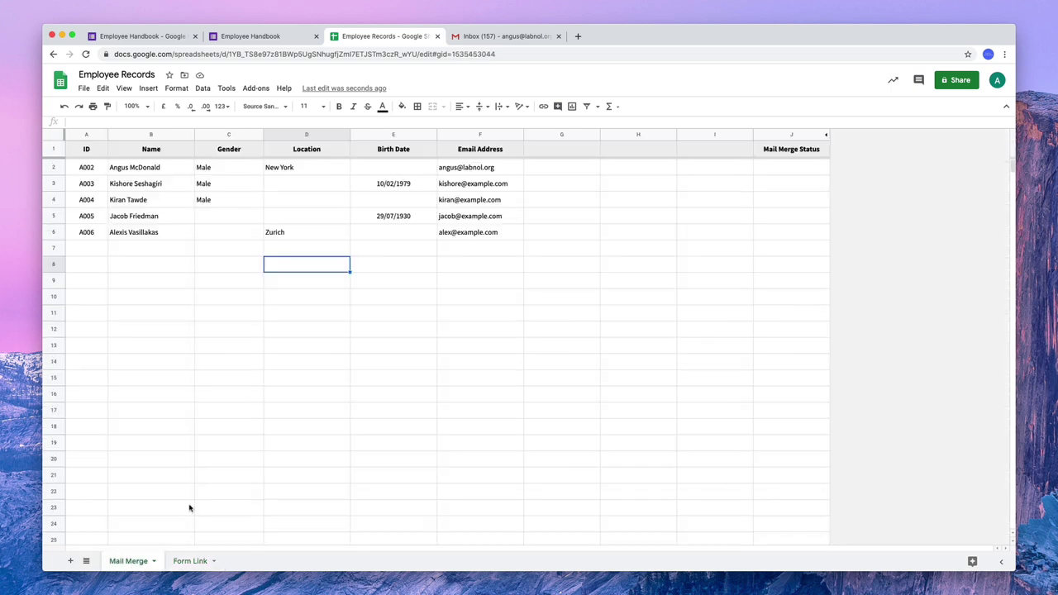
{"action": "left_click", "coordinate": [545, 153]}
{"action": "type", "text": "Google FOrm"}
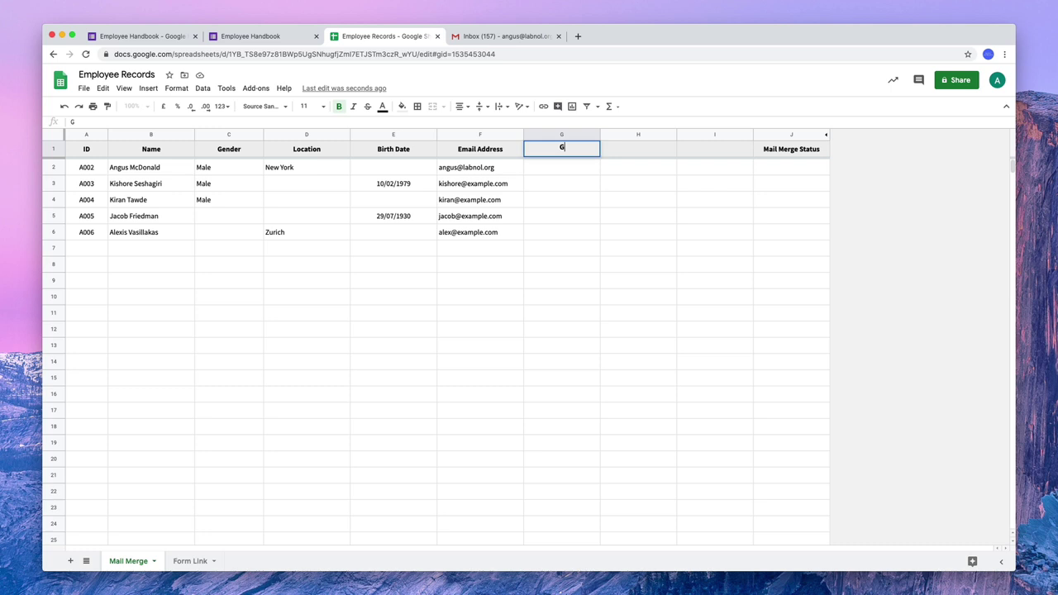
{"action": "key", "text": "BackSpace"}
{"action": "key", "text": "BackSpace"}
{"action": "key", "text": "BackSpace"}
{"action": "type", "text": "orm Link"}
{"action": "key", "text": "Return"}
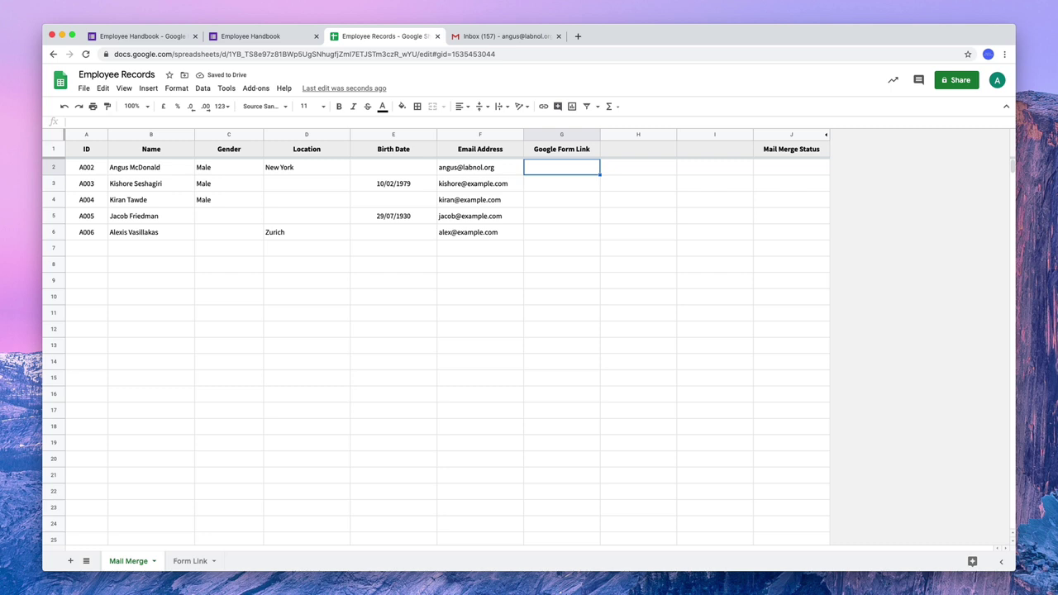
{"action": "type", "text": "="}
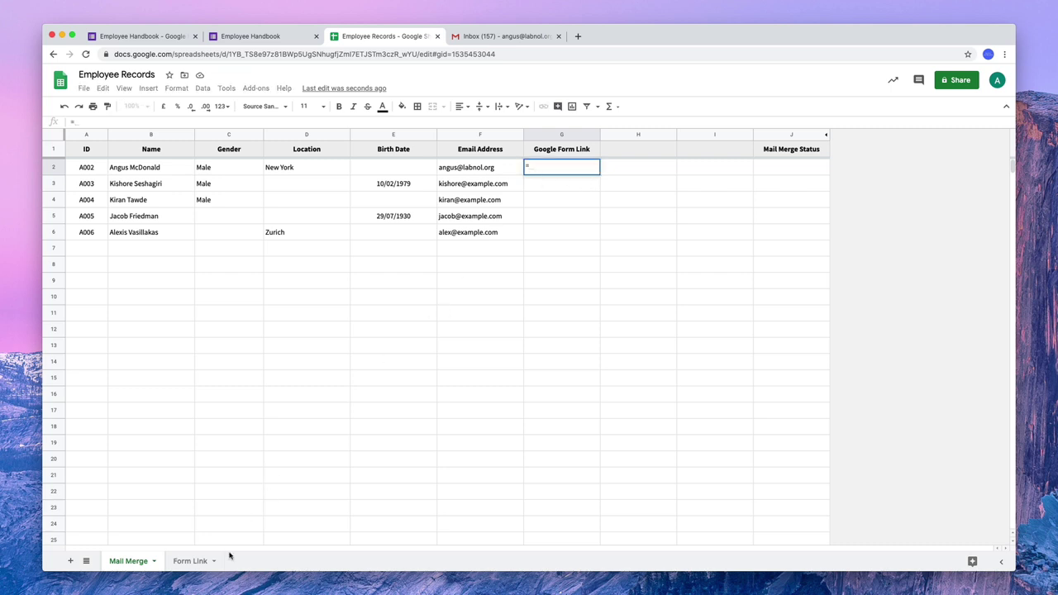
- Point G2 at Form Link cell A1 and fill that formula down to row 6
{"action": "left_click", "coordinate": [193, 562]}
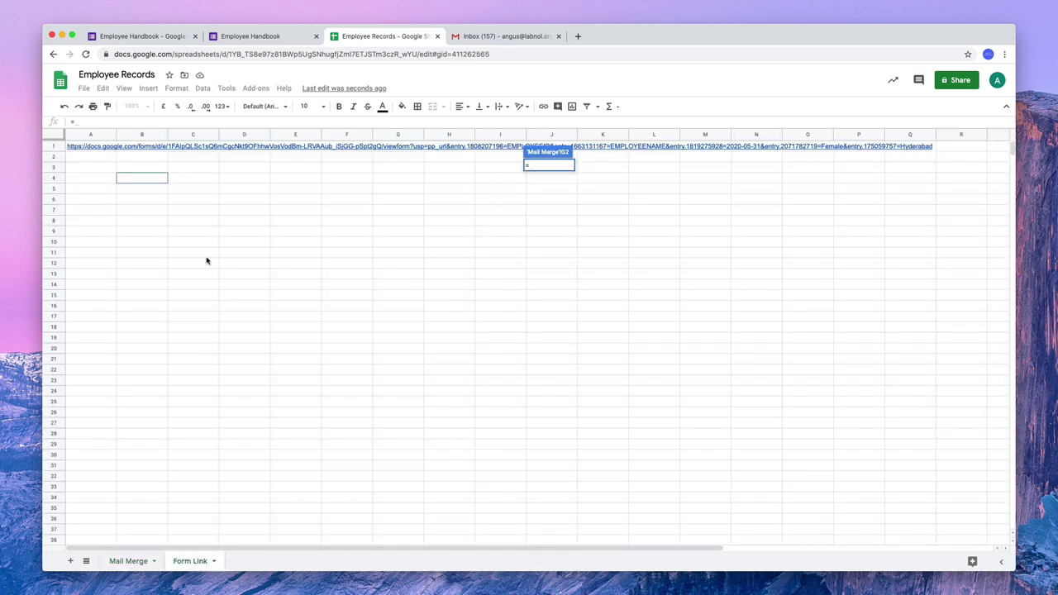
{"action": "left_click", "coordinate": [102, 151]}
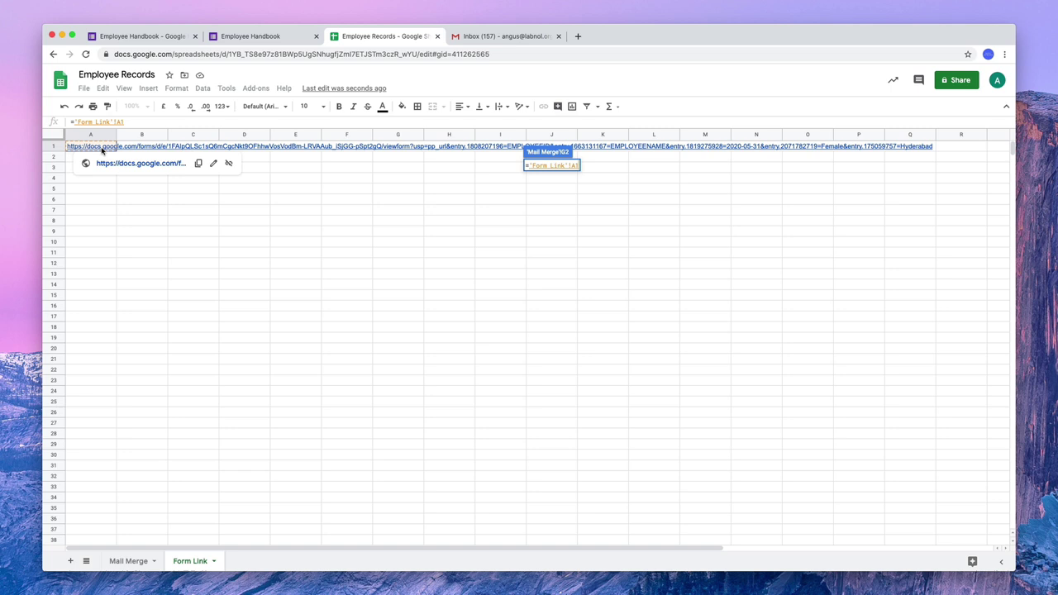
{"action": "key", "text": "Return"}
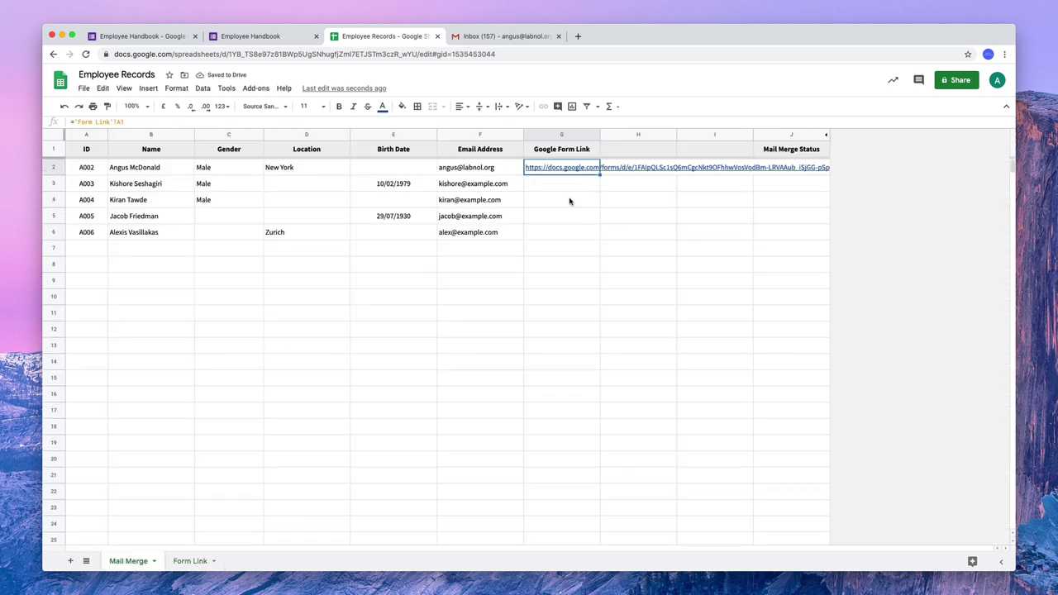
{"action": "mouse_move", "coordinate": [557, 177]}
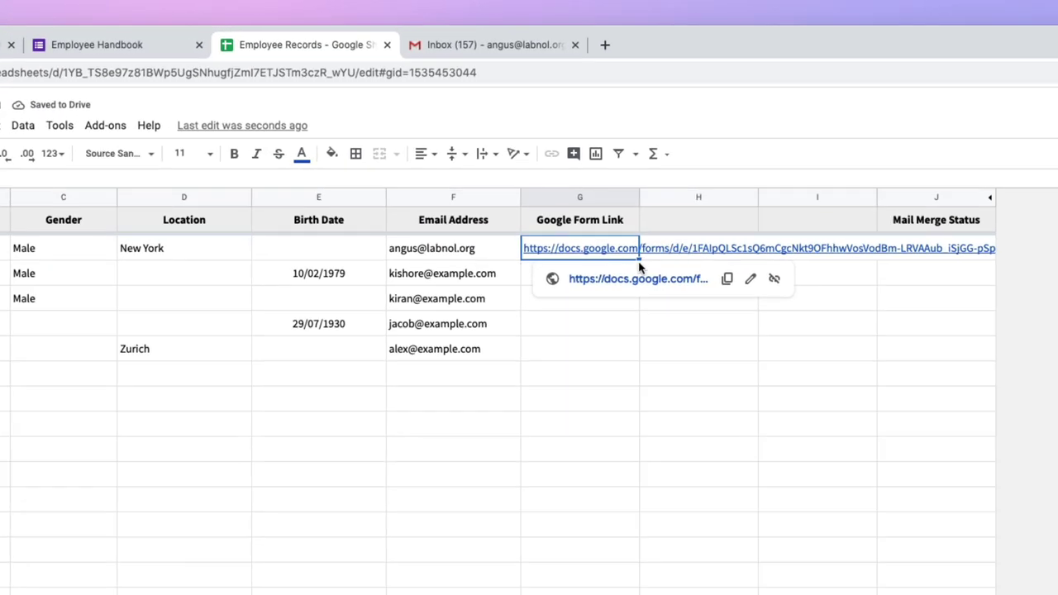
{"action": "left_click_drag", "start_coordinate": [639, 260], "coordinate": [626, 352]}
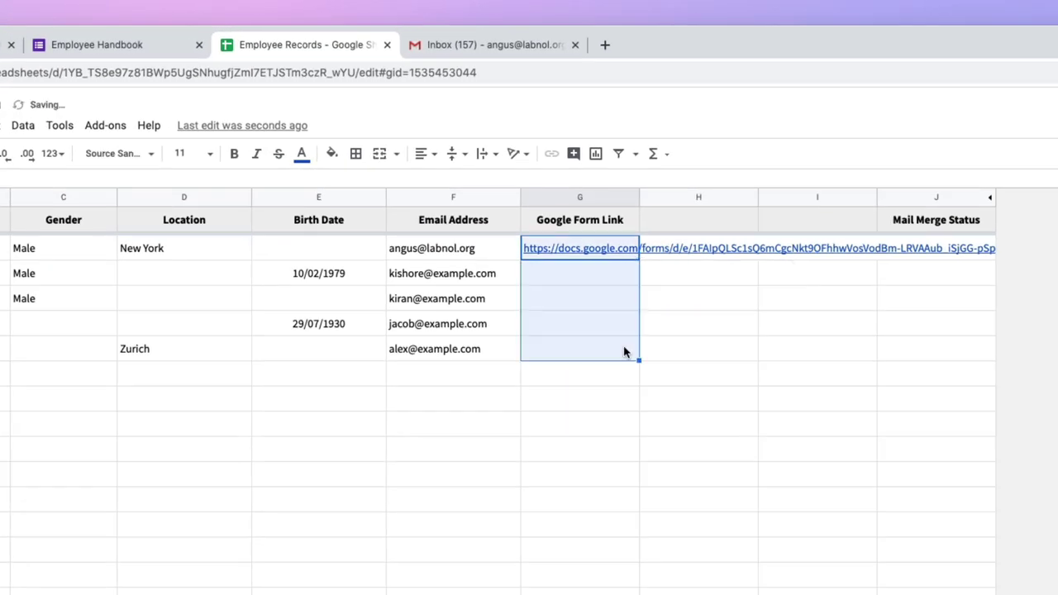
{"action": "left_click", "coordinate": [739, 406]}
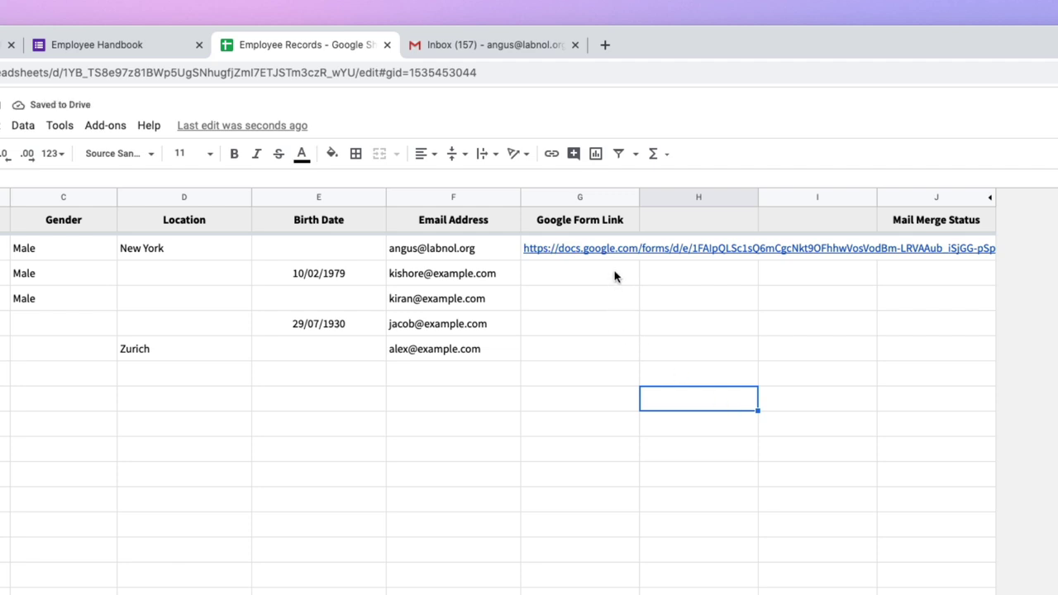
- Re-enter G2 as ='Form Link'!$A$1, then fill down to G6 and undo the fill
{"action": "left_click", "coordinate": [552, 258]}
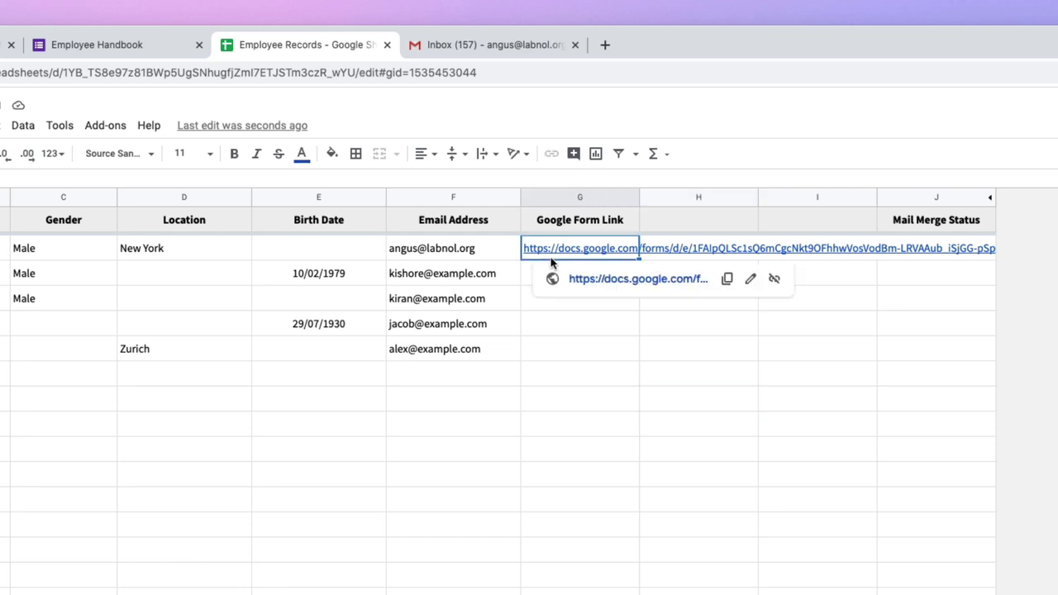
{"action": "type", "text": "='Form Link'!A1"}
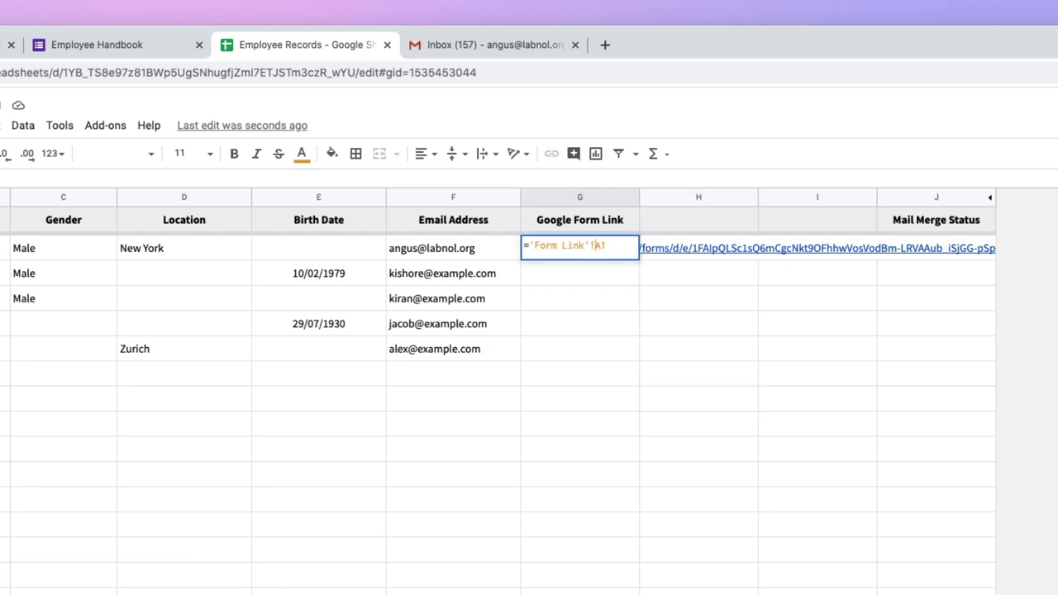
{"action": "key", "text": "F4"}
{"action": "type", "text": "$A$"}
{"action": "key", "text": "Return"}
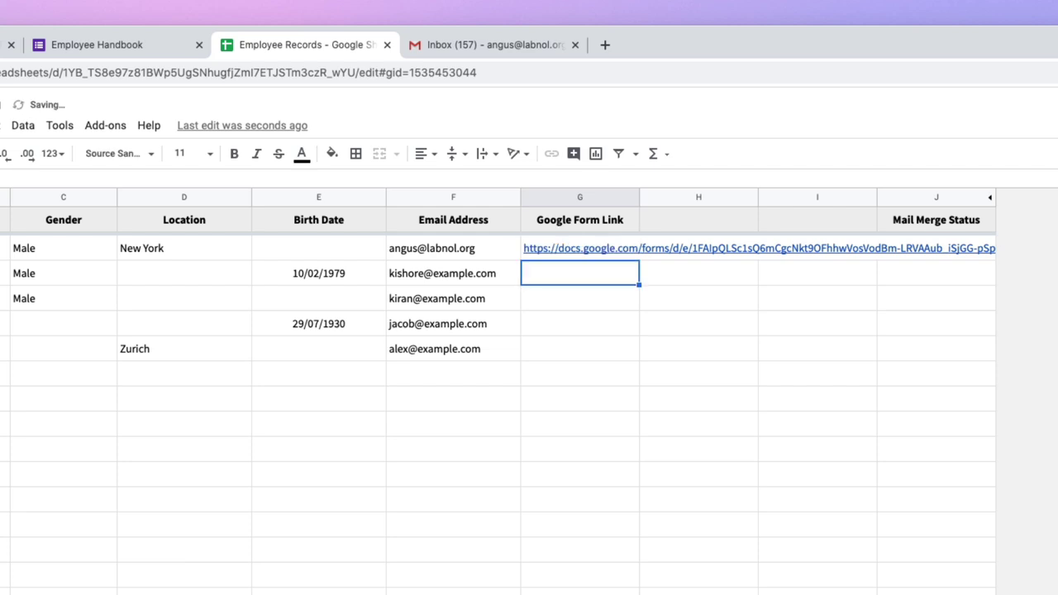
{"action": "left_click", "coordinate": [619, 253]}
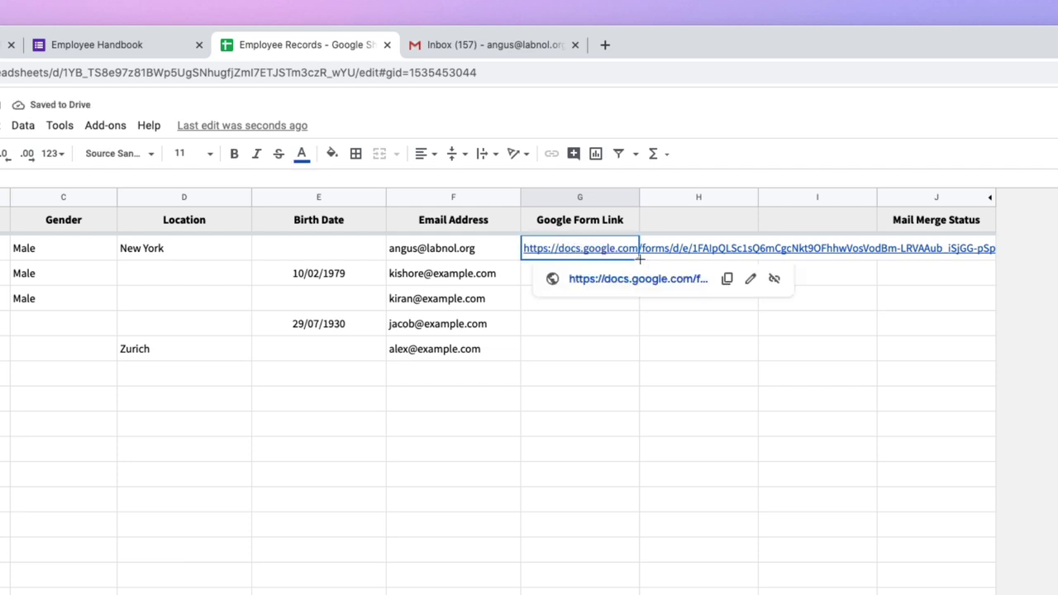
{"action": "left_click_drag", "start_coordinate": [640, 259], "coordinate": [637, 351]}
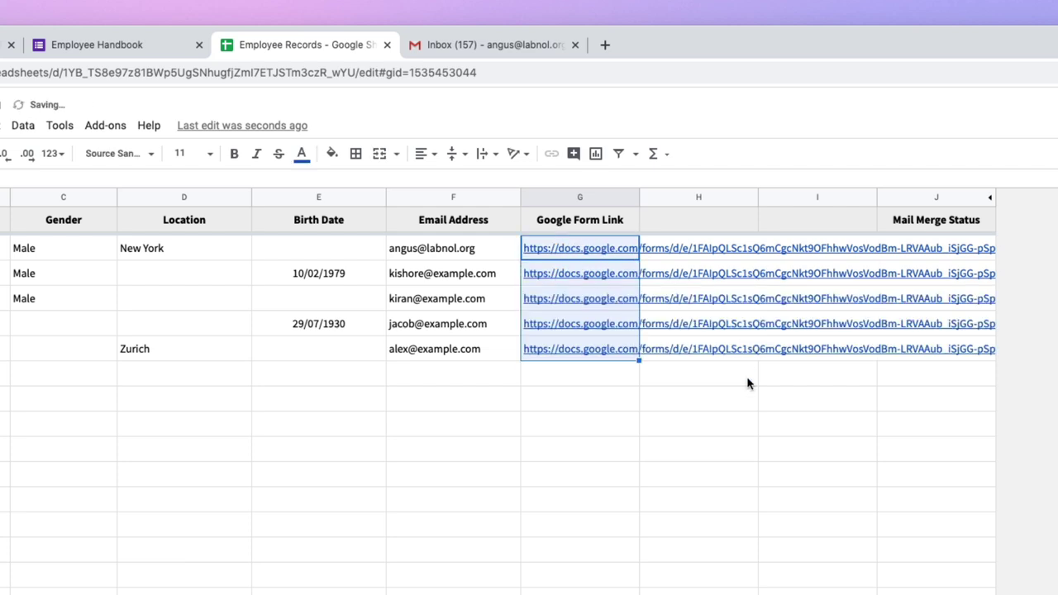
{"action": "key", "text": "ctrl+z"}
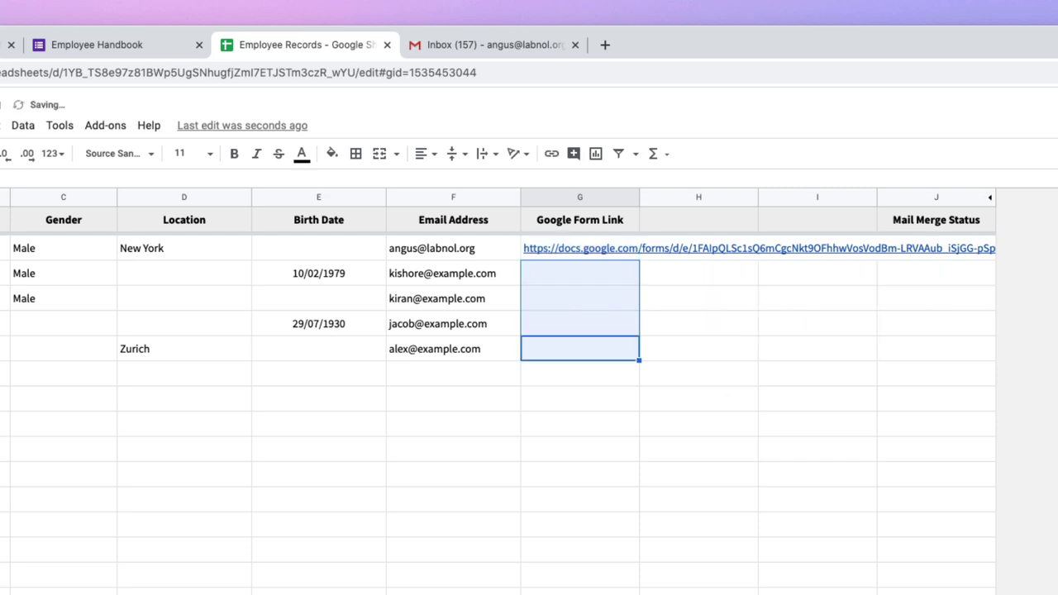
{"action": "key", "text": "Up"}
{"action": "key", "text": "Up"}
{"action": "key", "text": "Up"}
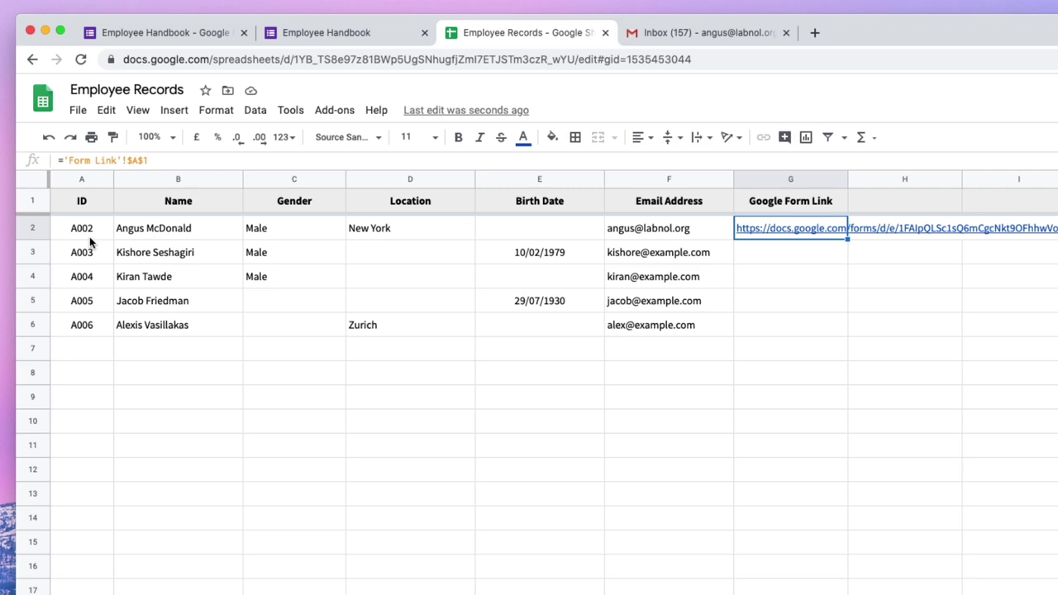
- Change G2 to =SUBSTITUTE('Form Link'!$A$1, "EMPLOYEEID", A2)
{"action": "key", "text": "Return"}
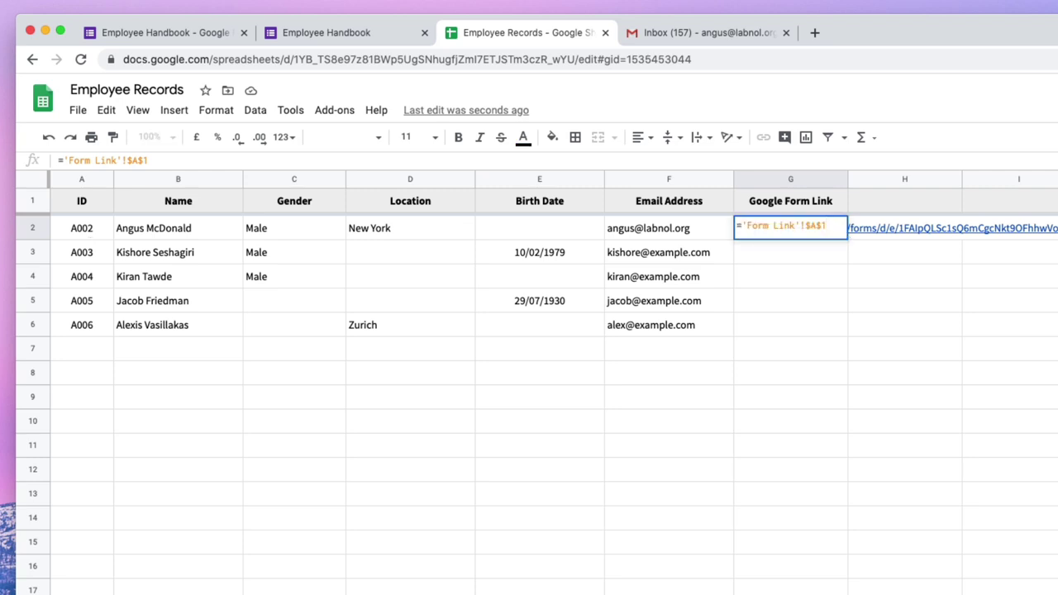
{"action": "type", "text": "SUB"}
{"action": "key", "text": "Down"}
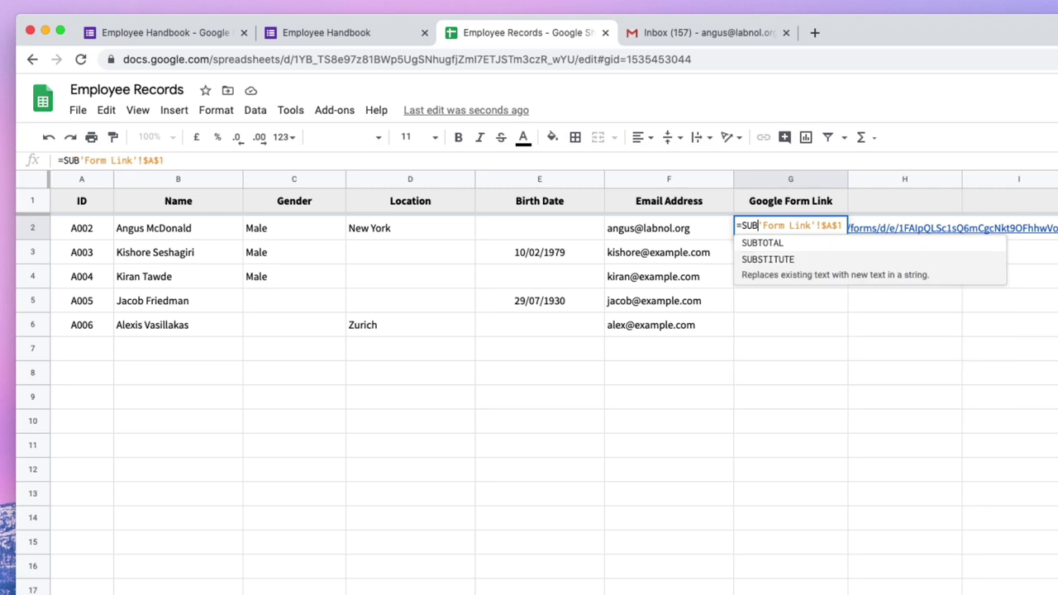
{"action": "key", "text": "Tab"}
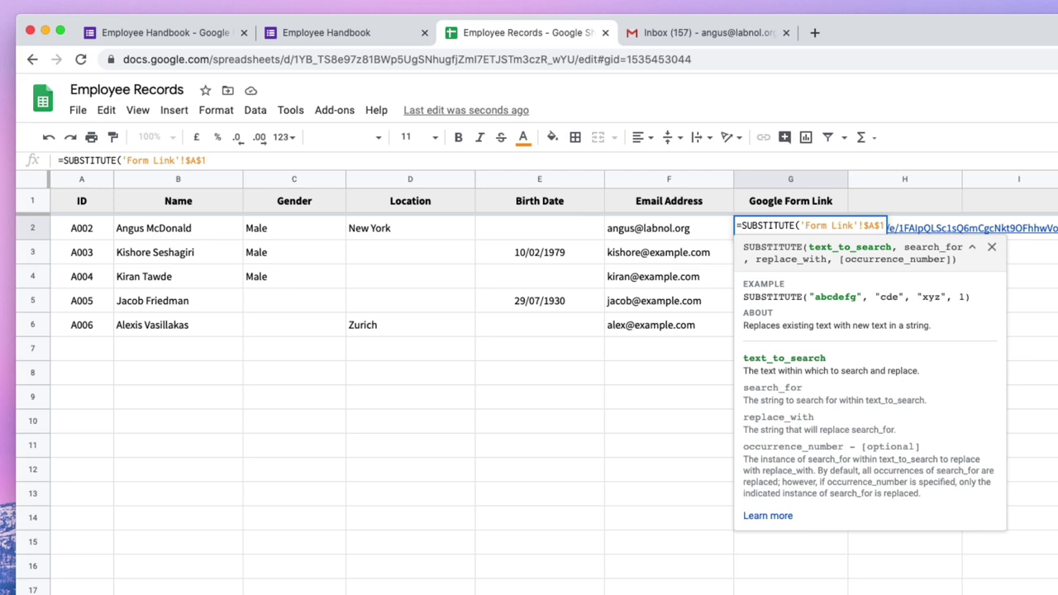
{"action": "type", "text": ", \"EM"}
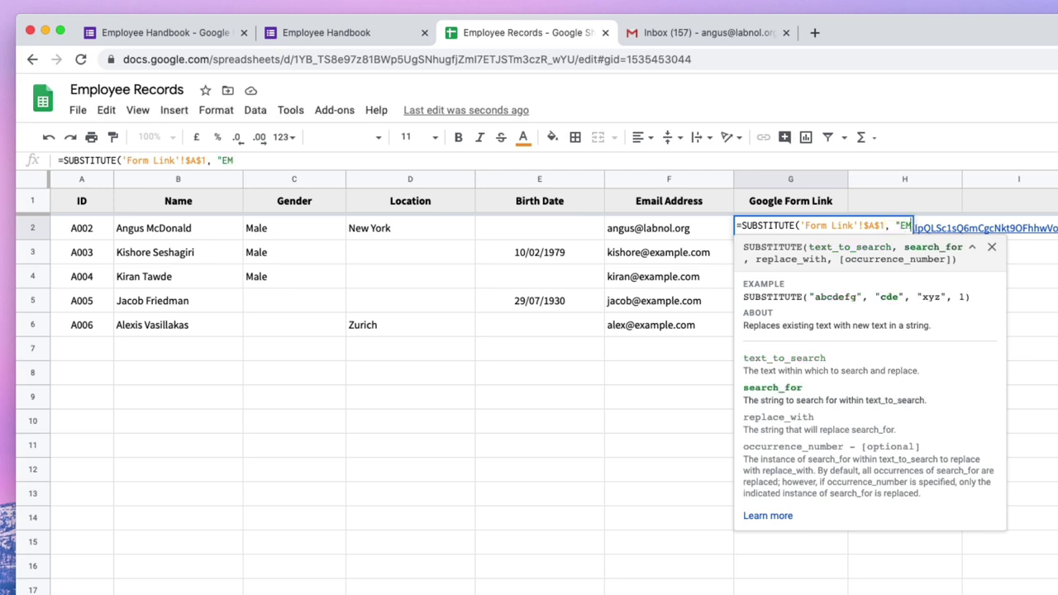
{"action": "type", "text": "PLOYEEID\""}
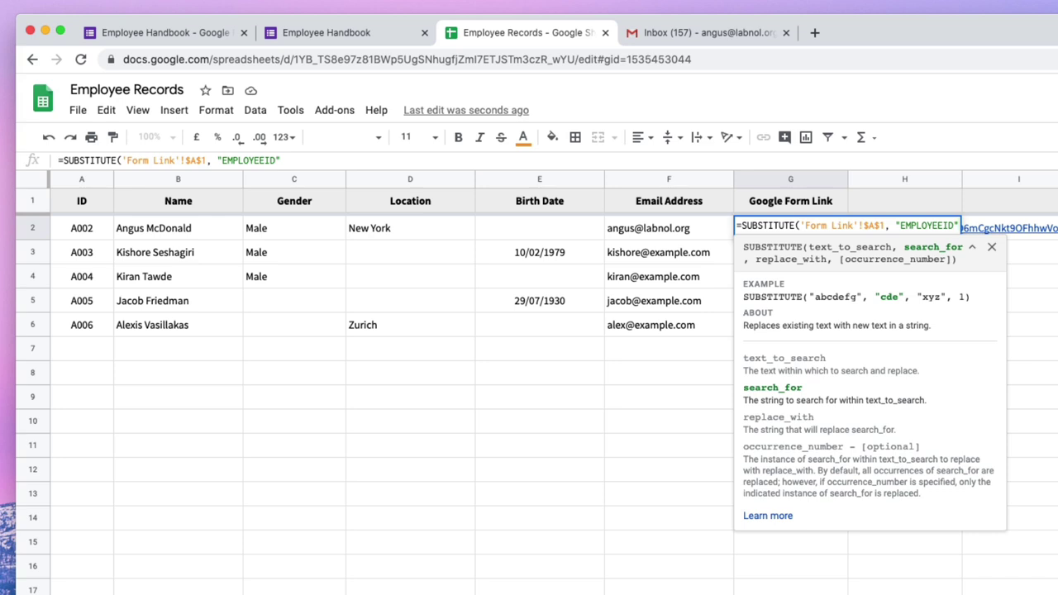
{"action": "type", "text": ","}
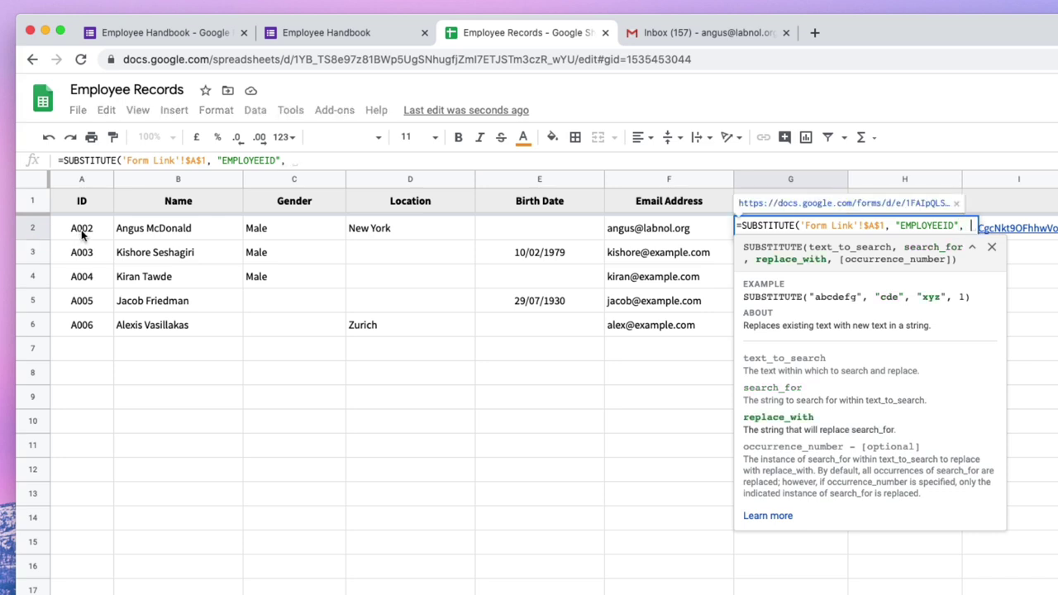
{"action": "left_click", "coordinate": [82, 235]}
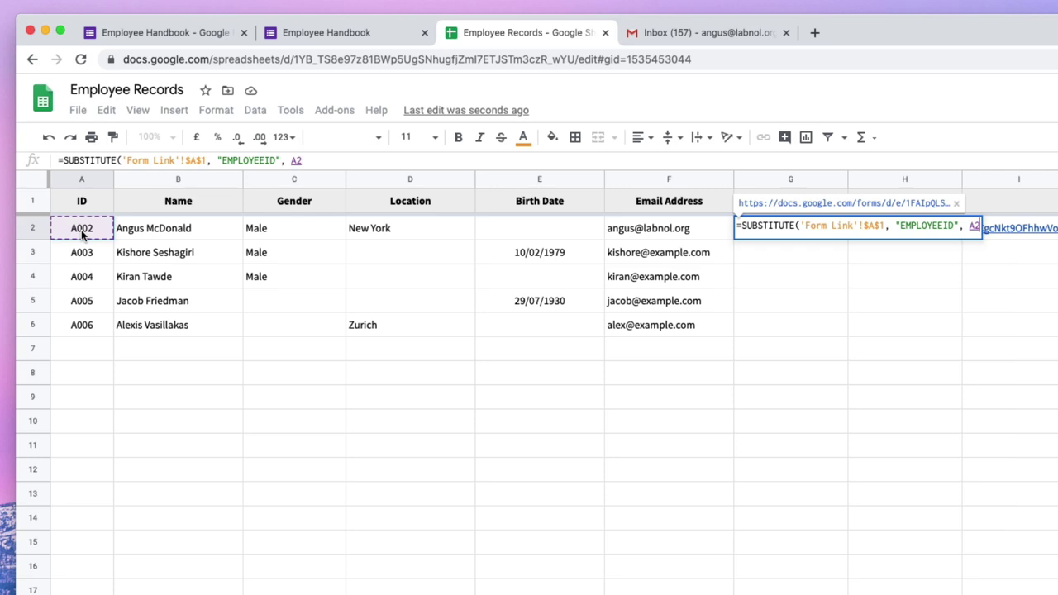
{"action": "type", "text": ")"}
{"action": "key", "text": "Return"}
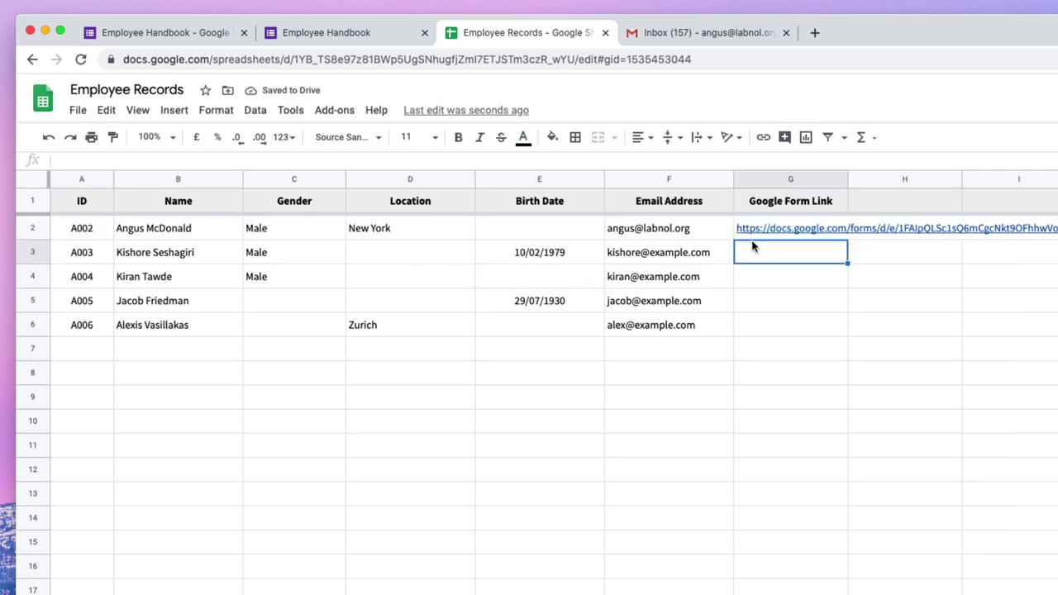
- Copy G2's generated link and load it in a new tab, showing Employee ID A002 pre-filled
{"action": "left_click", "coordinate": [772, 229]}
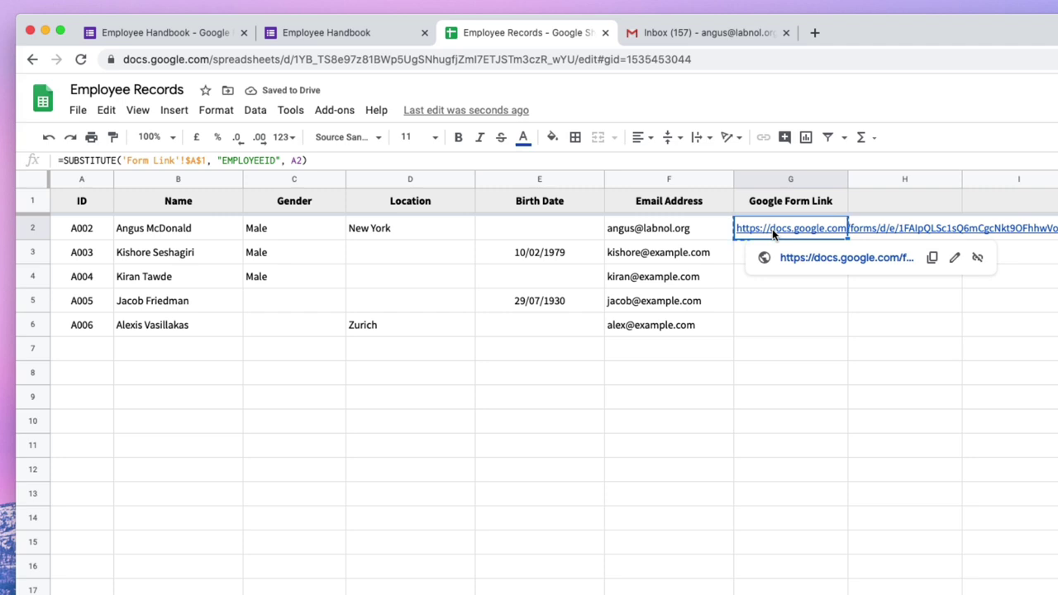
{"action": "key", "text": "ctrl+c"}
{"action": "left_click", "coordinate": [815, 32]}
{"action": "key", "text": "ctrl+v"}
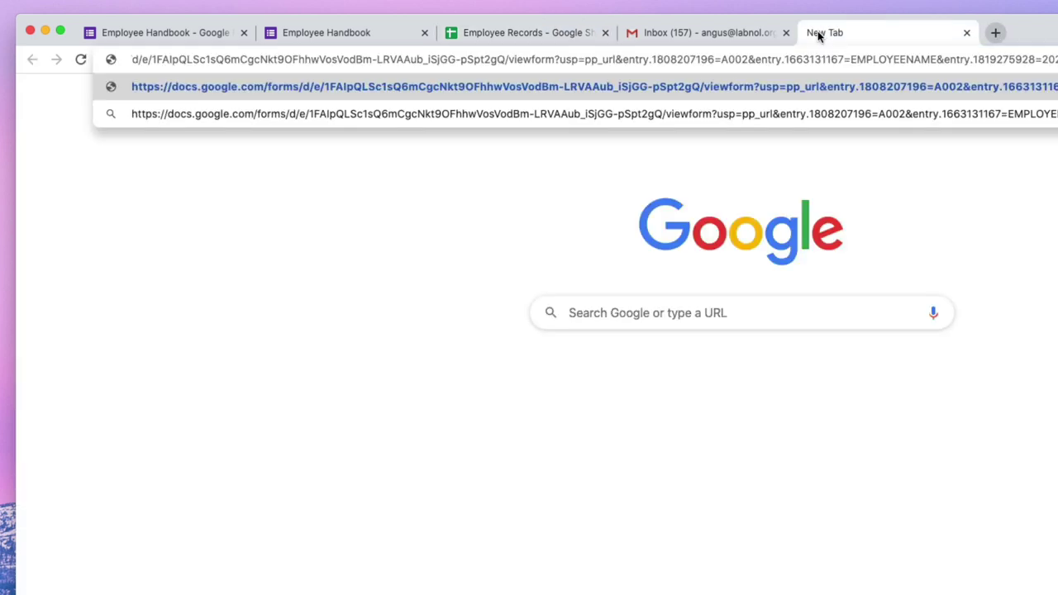
{"action": "key", "text": "Return"}
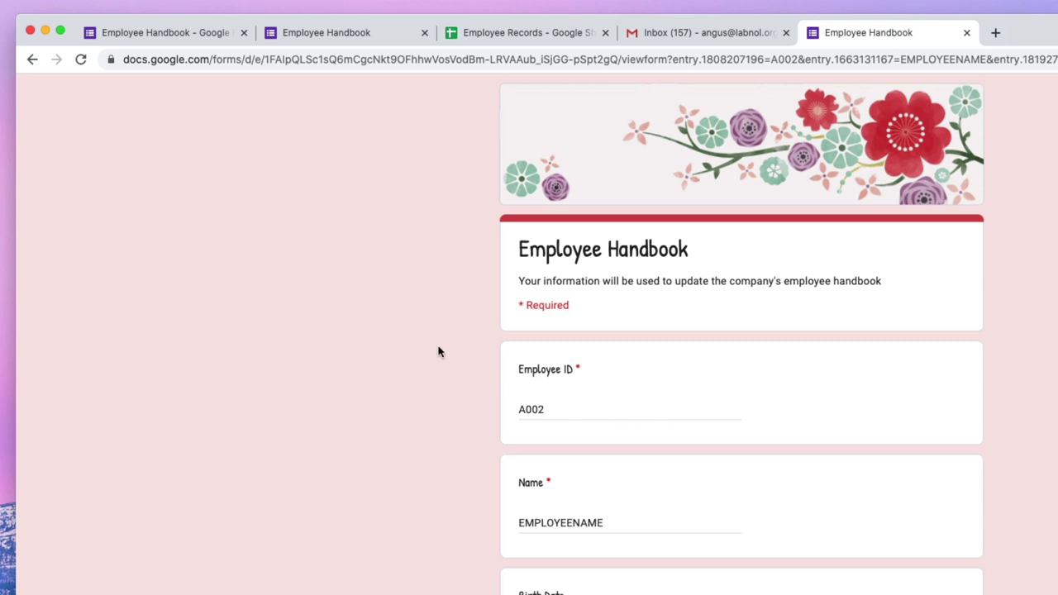
- Wrap G2's formula in another SUBSTITUTE that replaces EMPLOYEENAME with the name in B2
{"action": "left_click", "coordinate": [556, 35]}
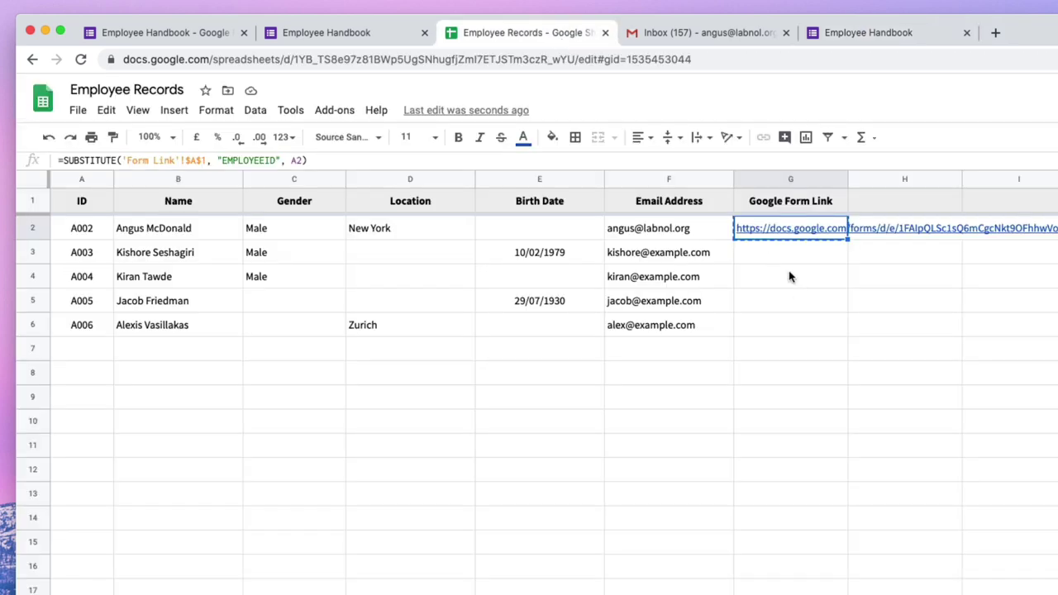
{"action": "left_click", "coordinate": [791, 276]}
{"action": "left_click", "coordinate": [545, 228]}
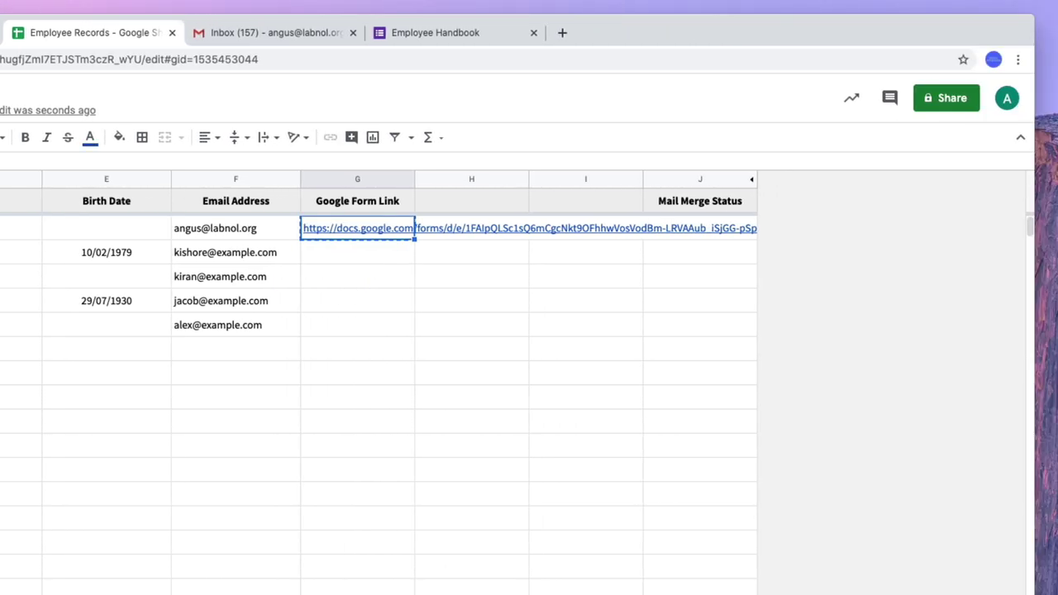
{"action": "key", "text": "Return"}
{"action": "left_click", "coordinate": [306, 226]}
{"action": "type", "text": "SUBSTI"}
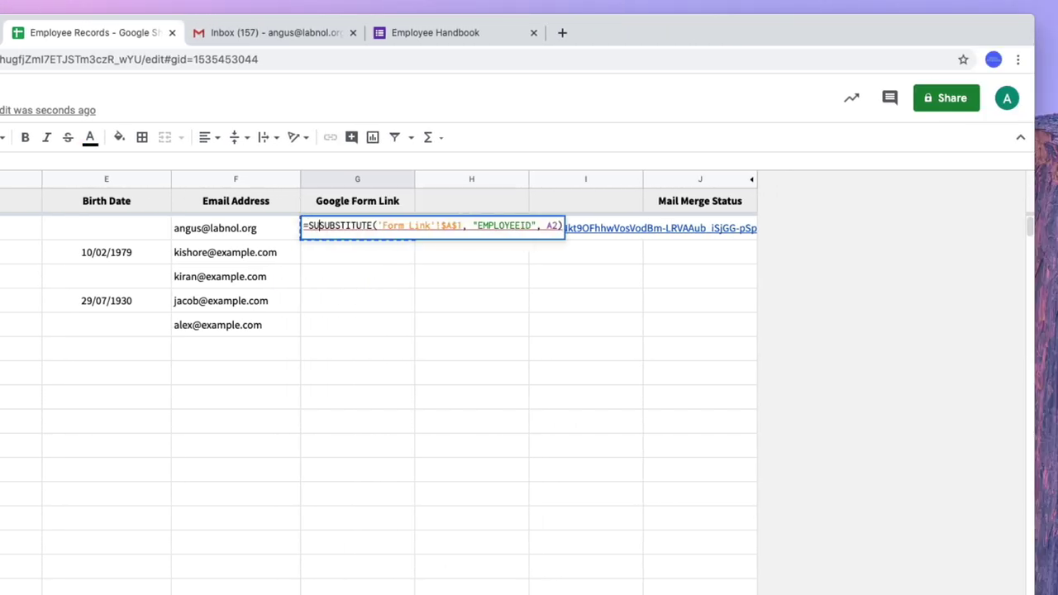
{"action": "type", "text": "TUT"}
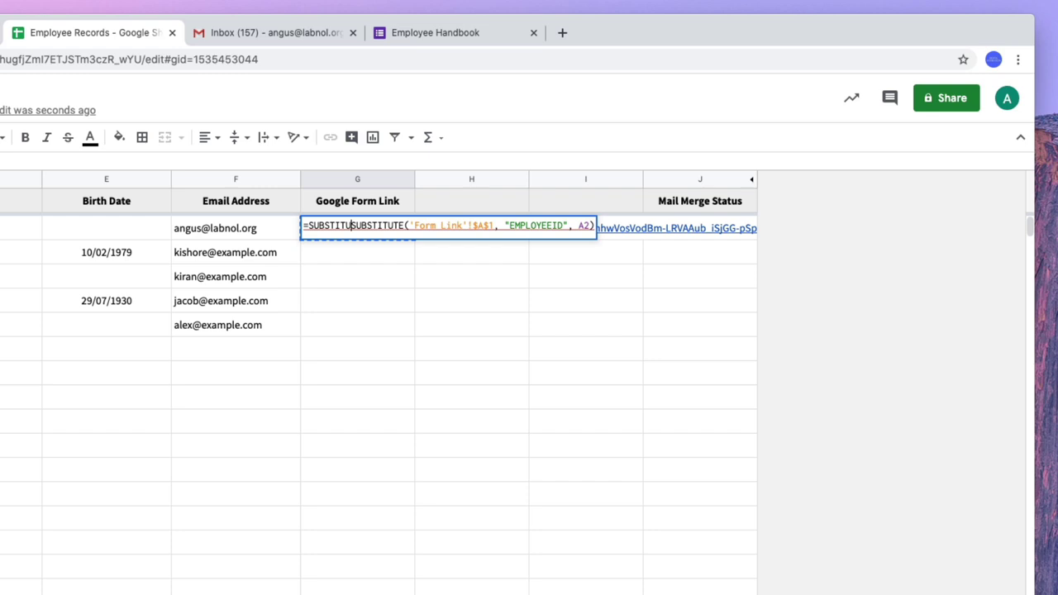
{"action": "type", "text": "E("}
{"action": "key", "text": "End"}
{"action": "type", "text": ", \""}
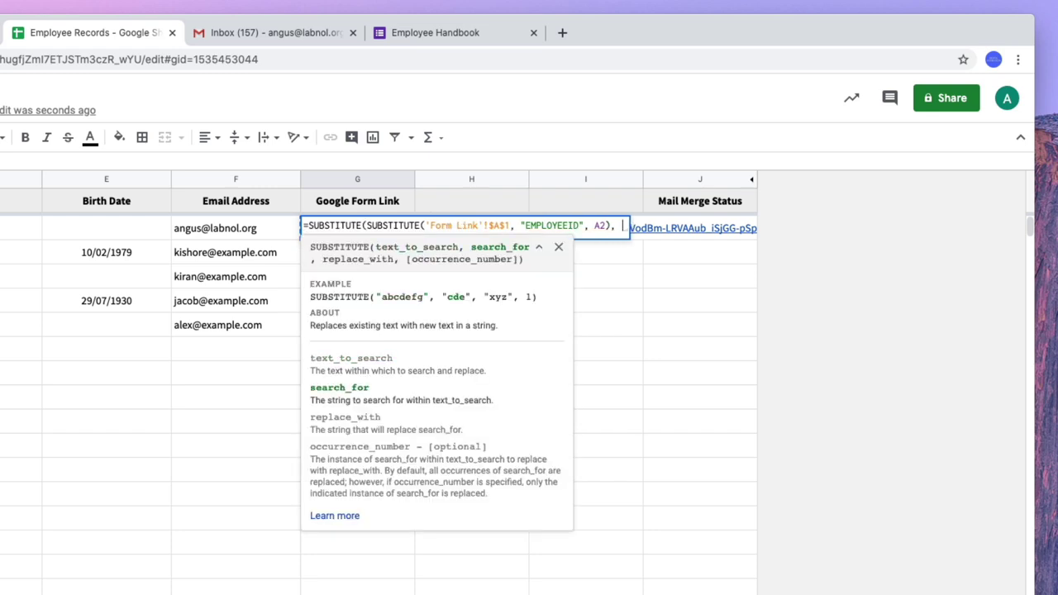
{"action": "type", "text": "EMPLOYEENAME"}
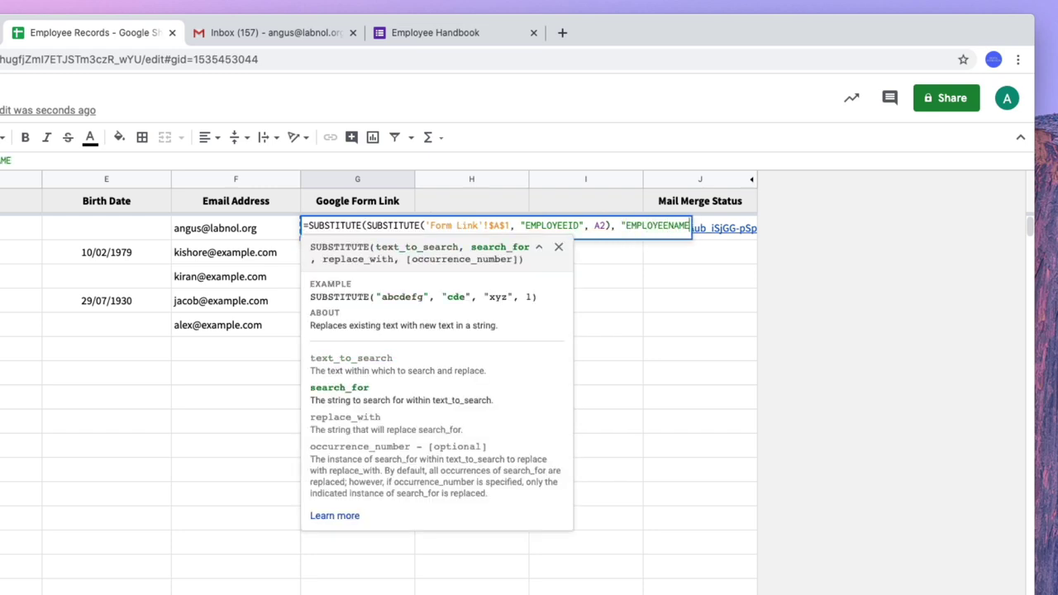
{"action": "type", "text": "\", B2"}
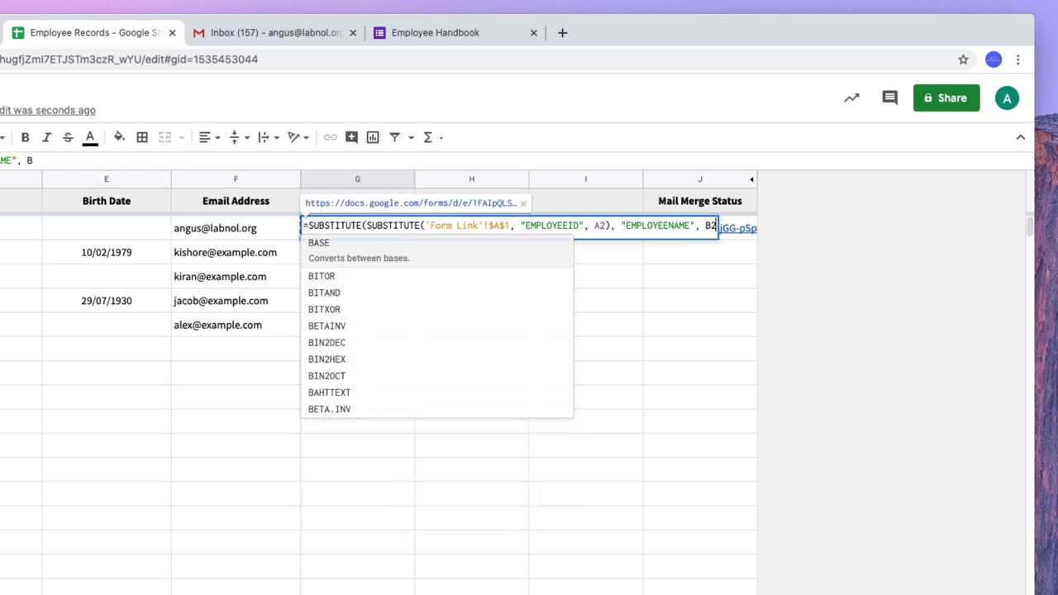
{"action": "type", "text": ")"}
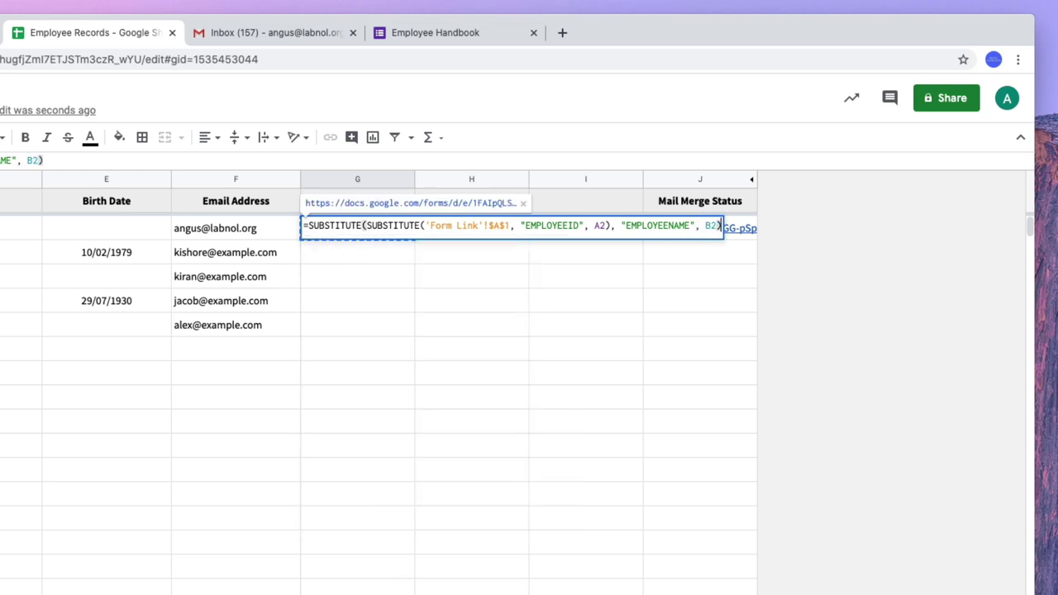
{"action": "key", "text": "Return"}
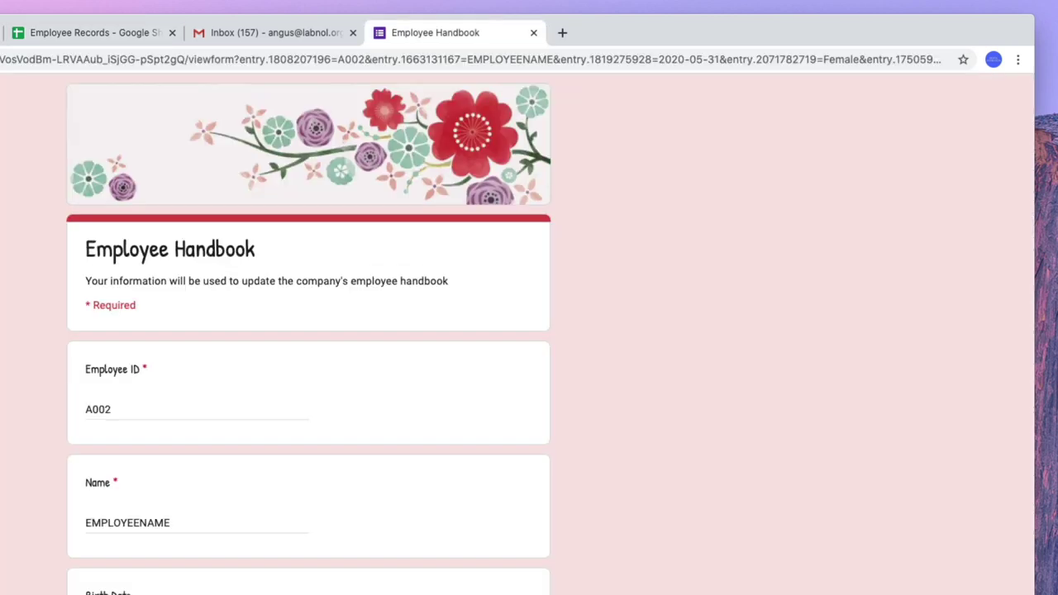
- Load the updated link so the form pre-fills both Employee ID A002 and the name
{"action": "key", "text": "ctrl+l"}
{"action": "key", "text": "ctrl+v"}
{"action": "key", "text": "Return"}
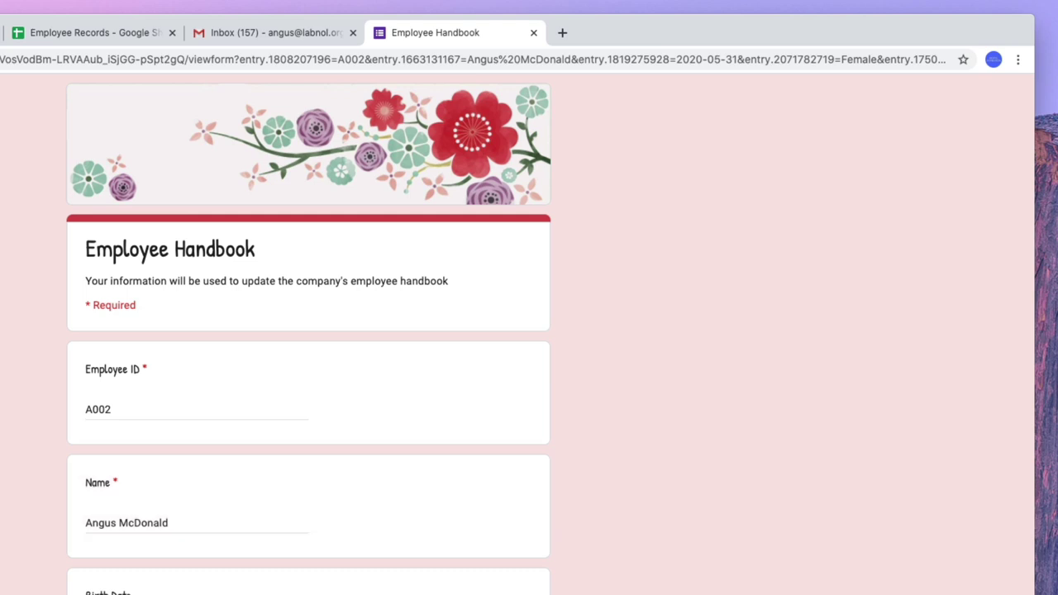
- Verify the form's Name field is pre-filled, then return to the Employee Records Mail Merge sheet
{"action": "left_click", "coordinate": [168, 522]}
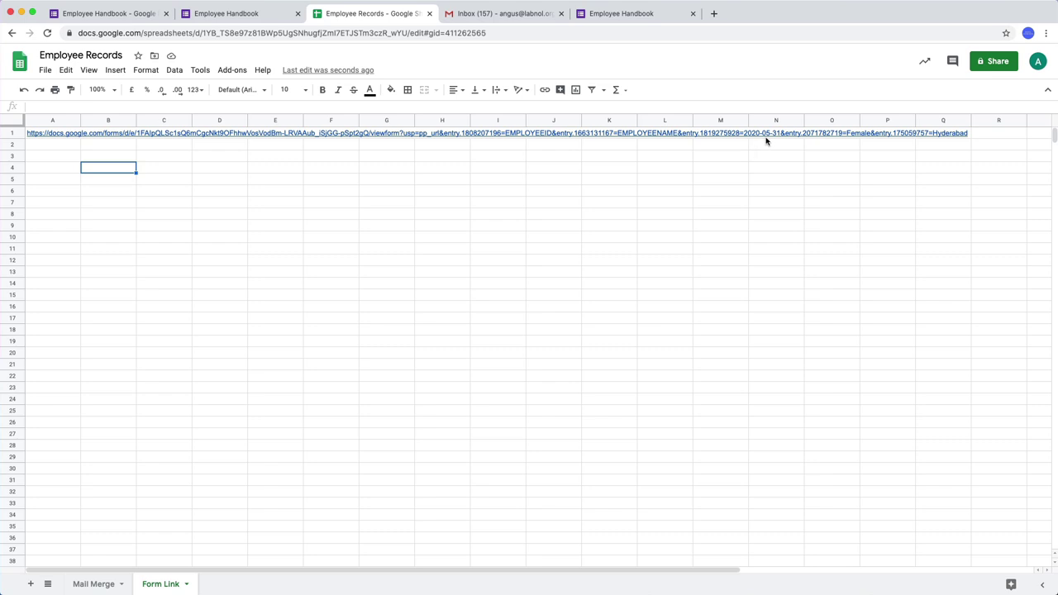
{"action": "left_click", "coordinate": [94, 583]}
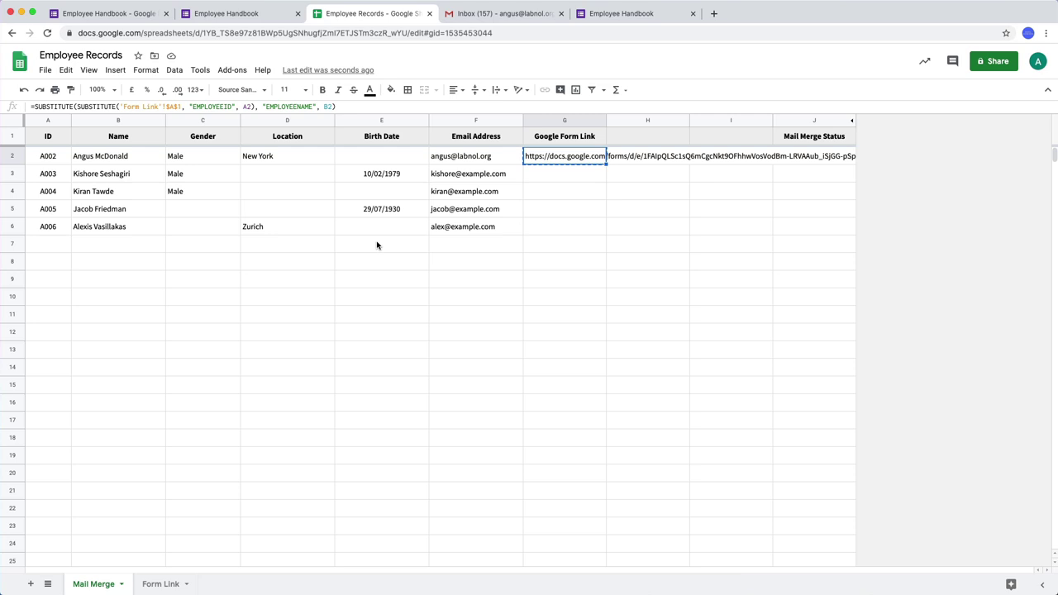
- Apply the custom 1930-08-05 year-month-day date format to the Birth Date column E
{"action": "left_click", "coordinate": [381, 120]}
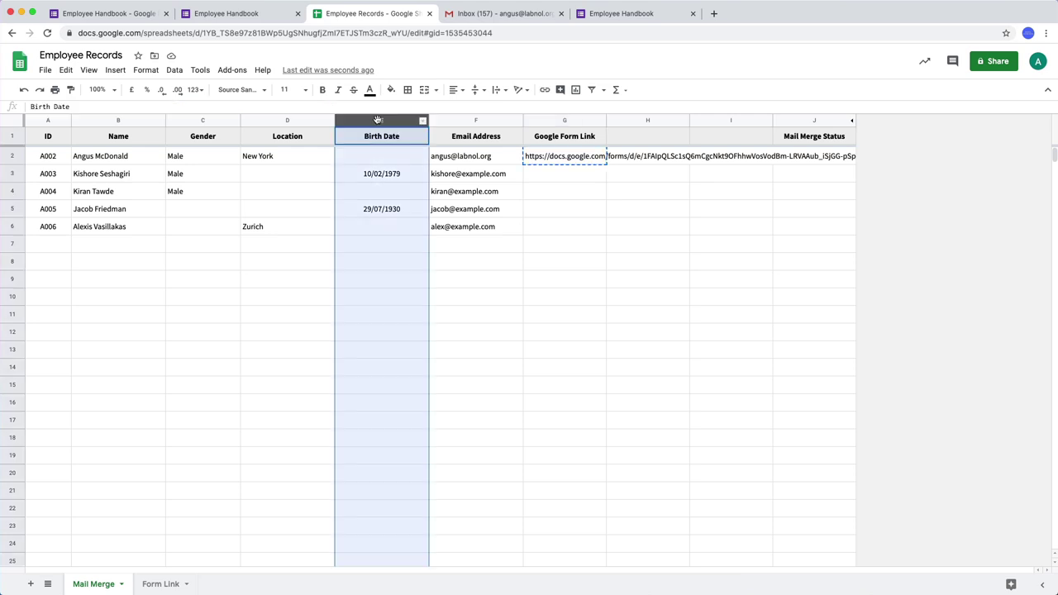
{"action": "left_click", "coordinate": [146, 72]}
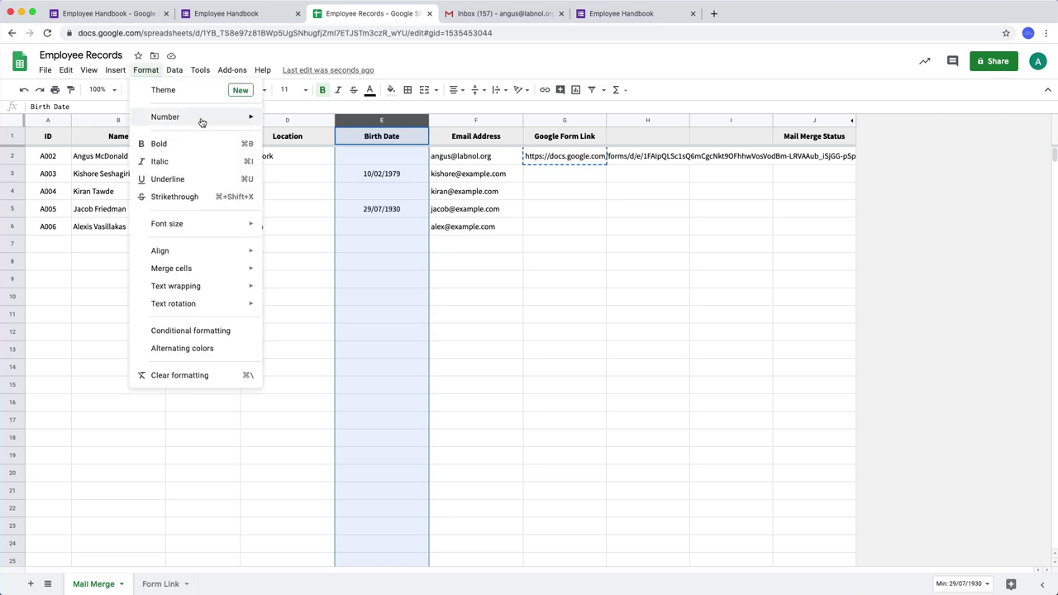
{"action": "mouse_move", "coordinate": [203, 121]}
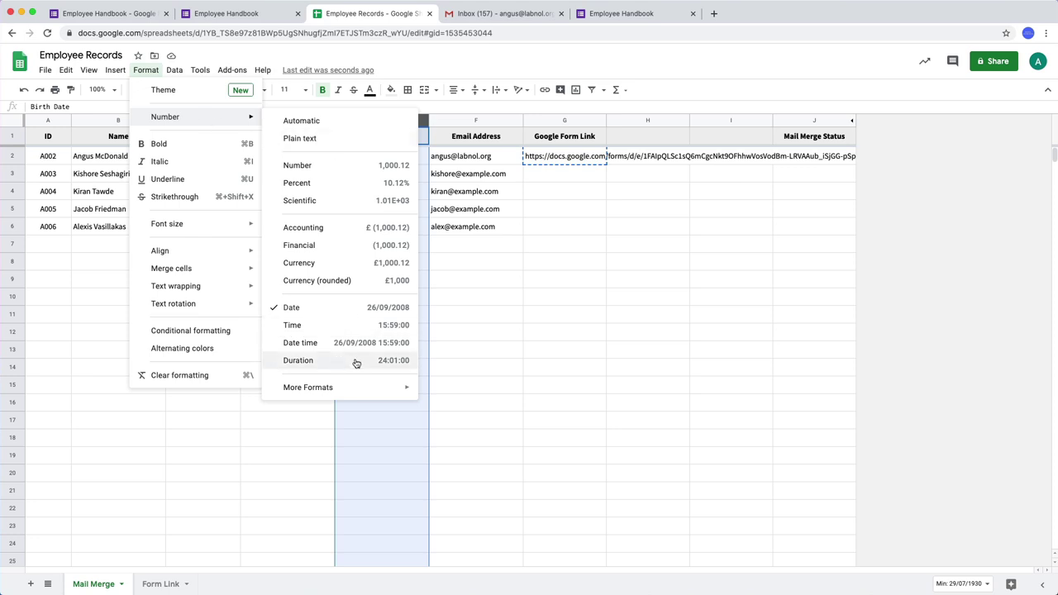
{"action": "mouse_move", "coordinate": [359, 390]}
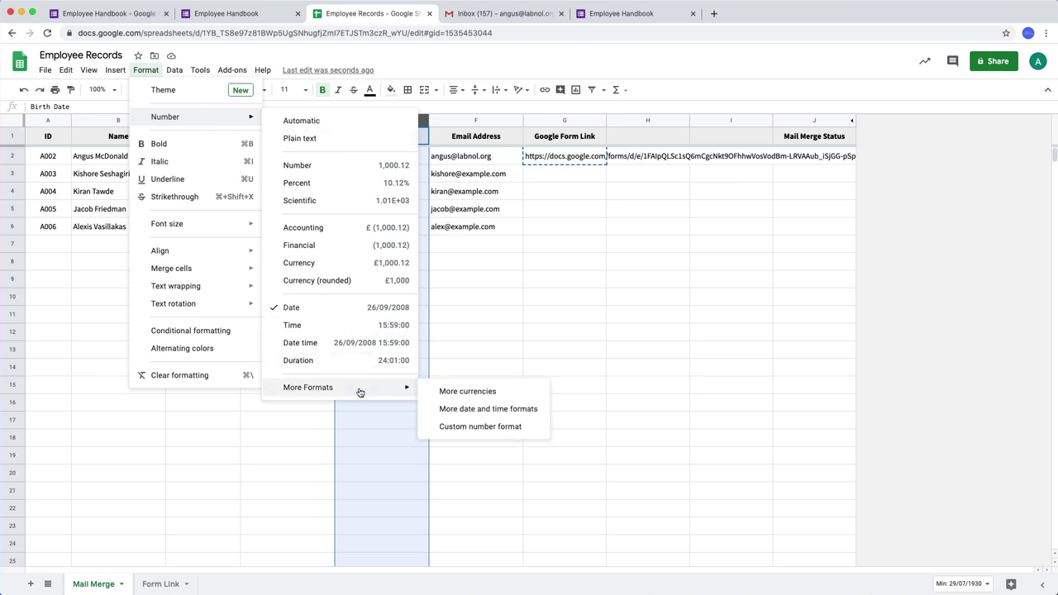
{"action": "left_click", "coordinate": [464, 410]}
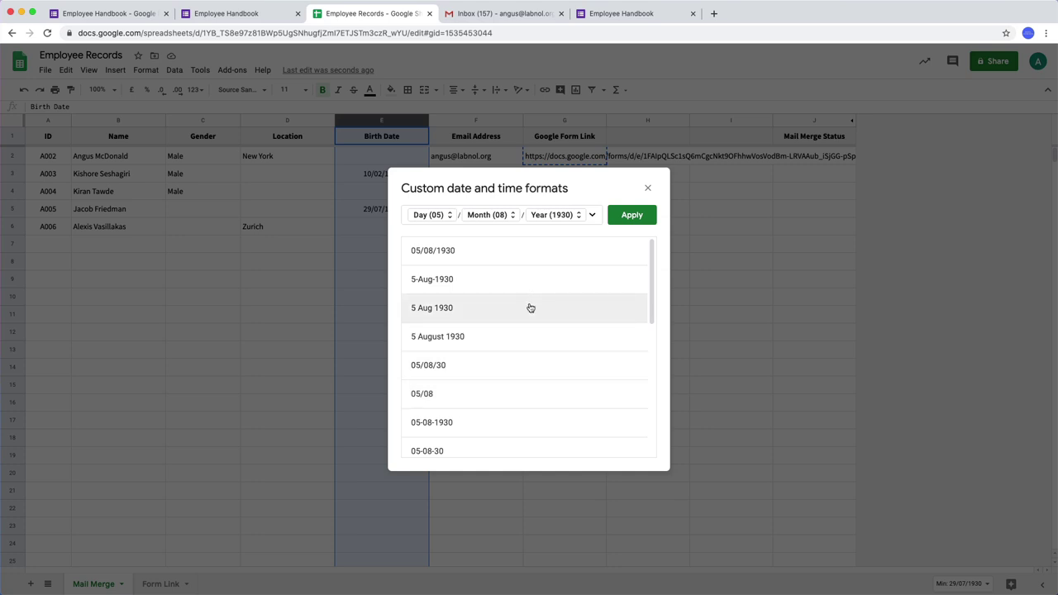
{"action": "scroll", "coordinate": [512, 360], "scroll_direction": "down", "scroll_amount": 2}
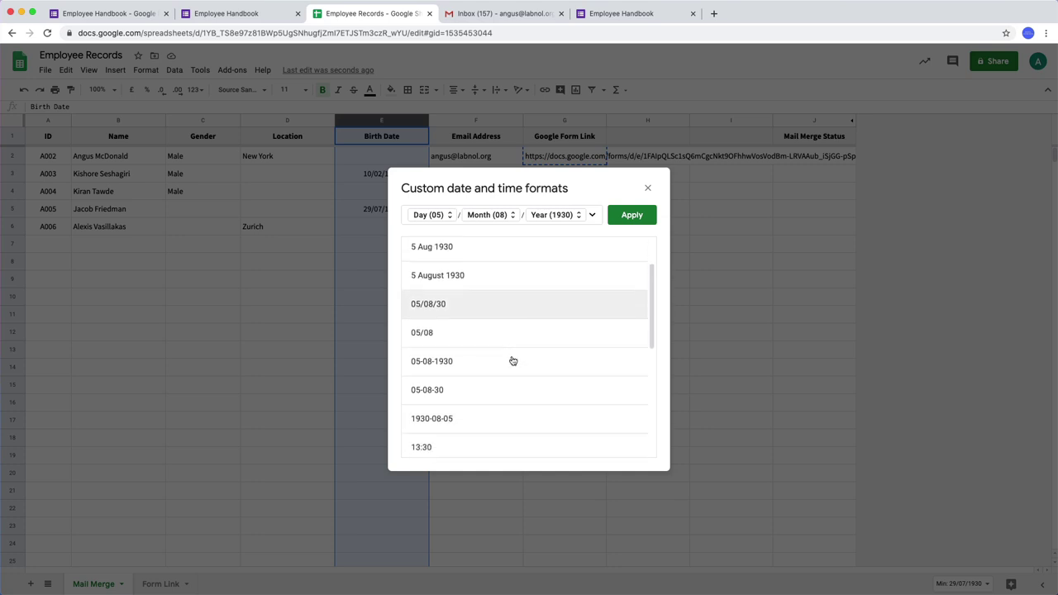
{"action": "scroll", "coordinate": [512, 360], "scroll_direction": "down", "scroll_amount": 2}
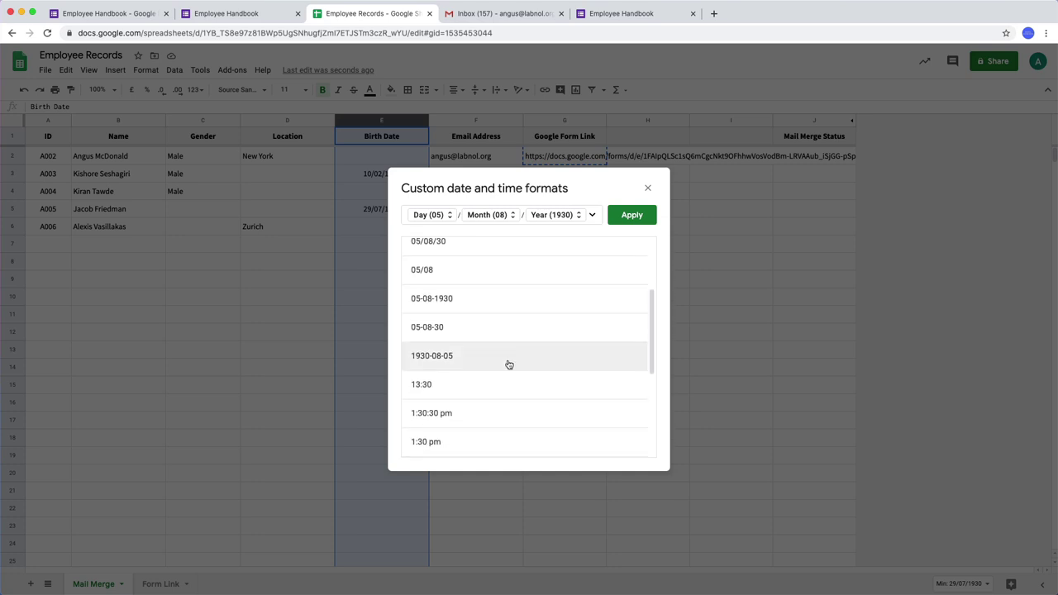
{"action": "left_click", "coordinate": [508, 364]}
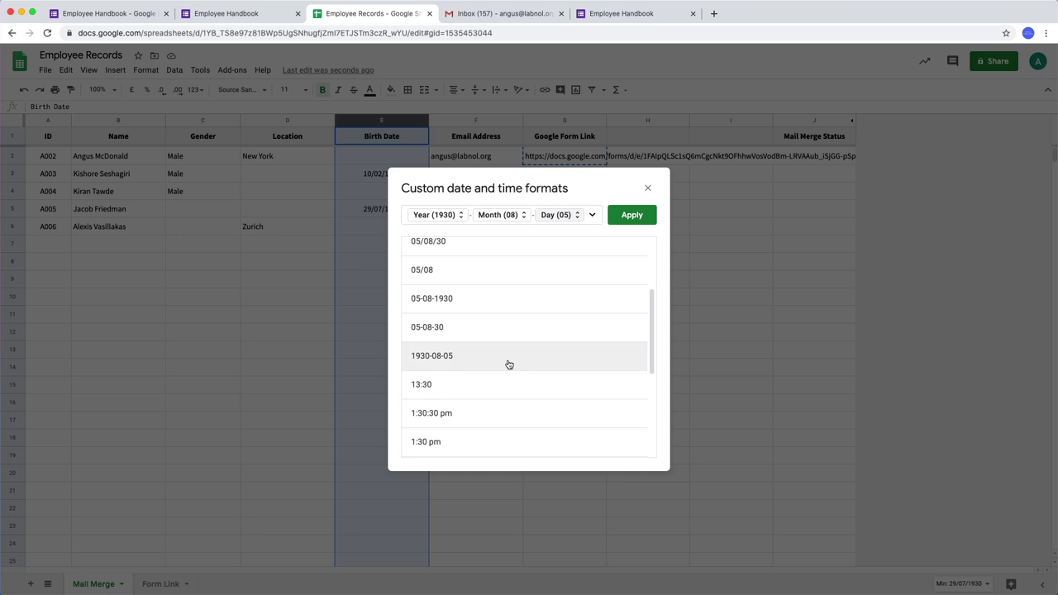
{"action": "left_click", "coordinate": [633, 221]}
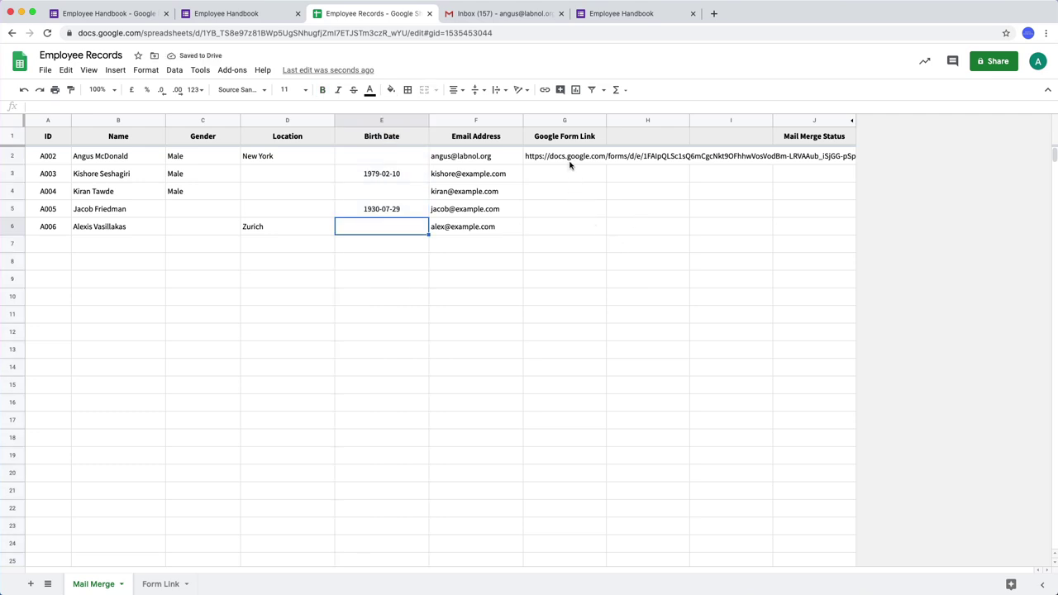
- Wrap the G2 formula in a SUBSTITUTE replacing "2020-05-31" with E2
{"action": "left_click", "coordinate": [569, 160]}
{"action": "key", "text": "Return"}
{"action": "key", "text": "Home"}
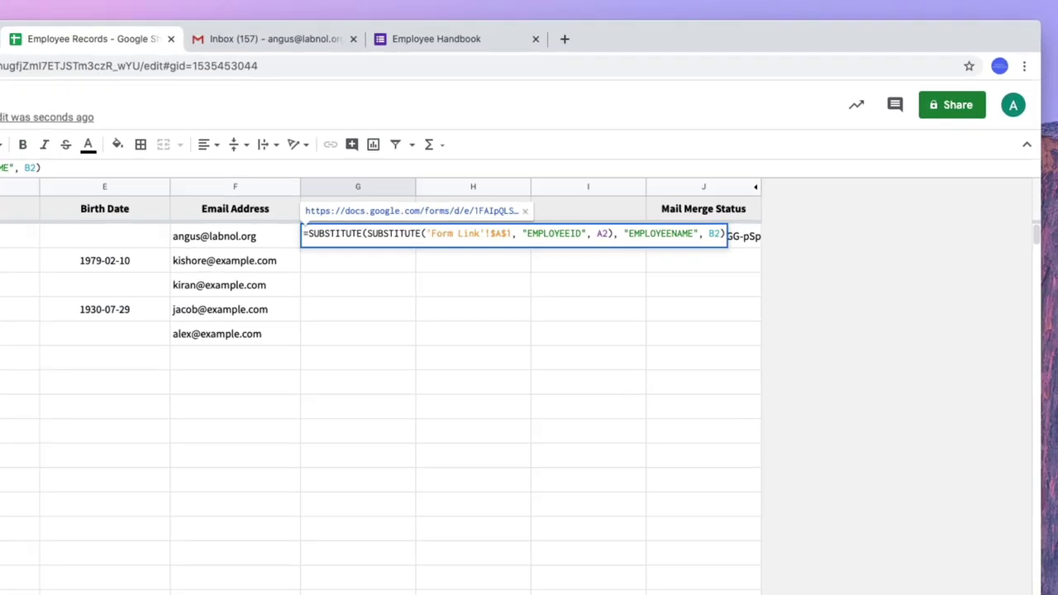
{"action": "type", "text": "SUBSTITUTE("}
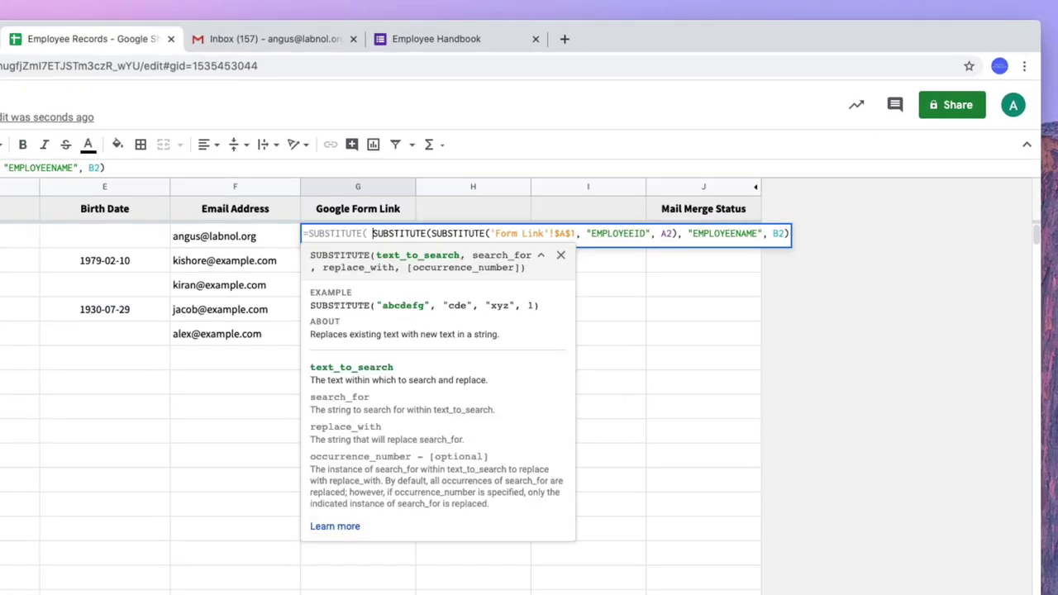
{"action": "left_click", "coordinate": [790, 233]}
{"action": "type", "text": ",\"2020-05-31\","}
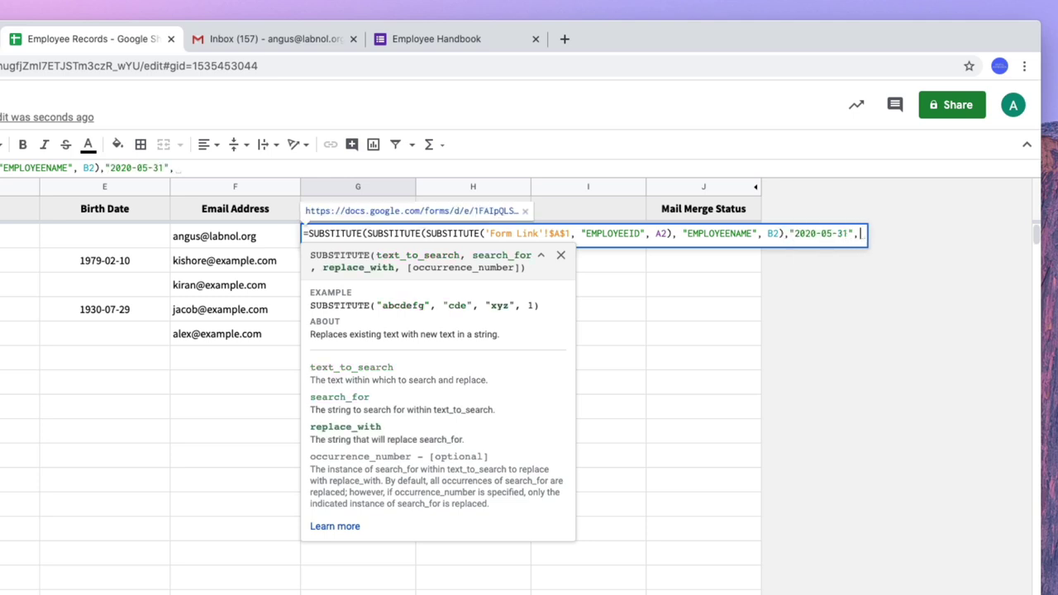
{"action": "type", "text": "E2"}
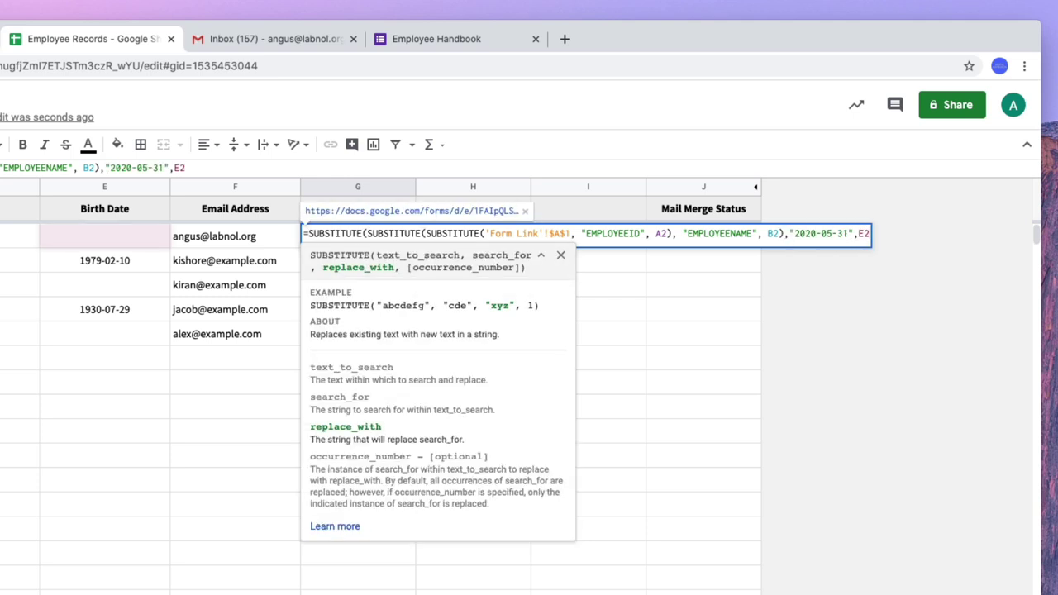
{"action": "type", "text": ")"}
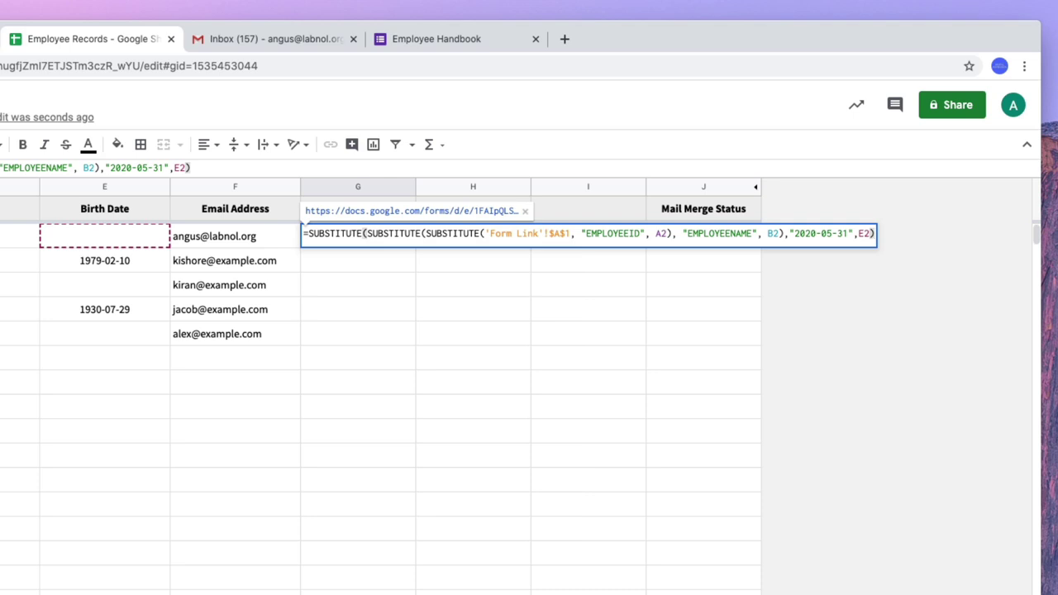
{"action": "key", "text": "Return"}
- Add SUBSTITUTE layers replacing "Female" with C2 and "Hyderabad" with D2 in G2
{"action": "left_click", "coordinate": [371, 240]}
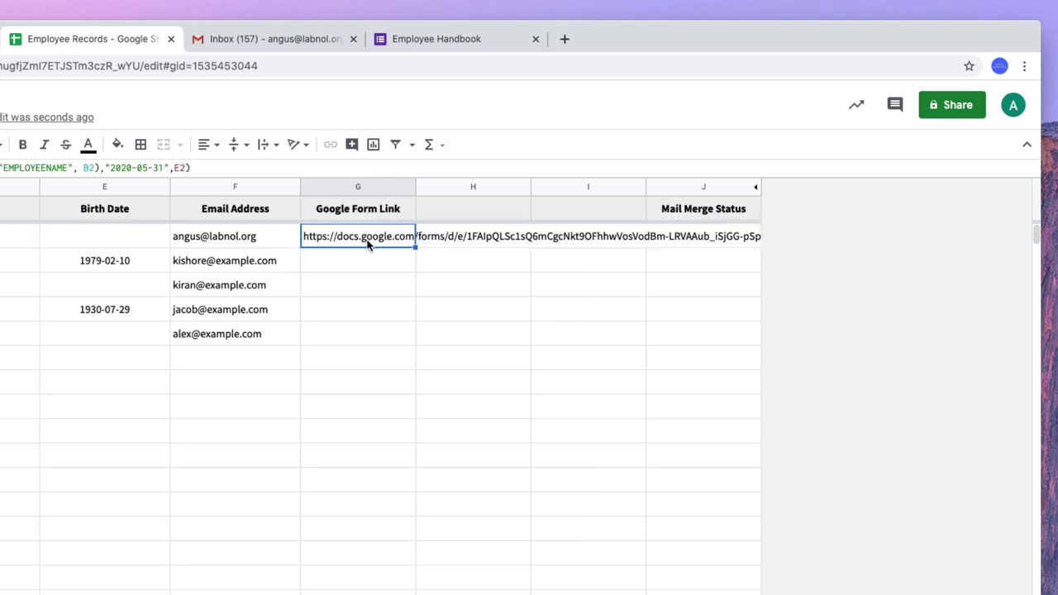
{"action": "double_click", "coordinate": [365, 235]}
{"action": "left_click", "coordinate": [306, 234]}
{"action": "type", "text": "SUBST"}
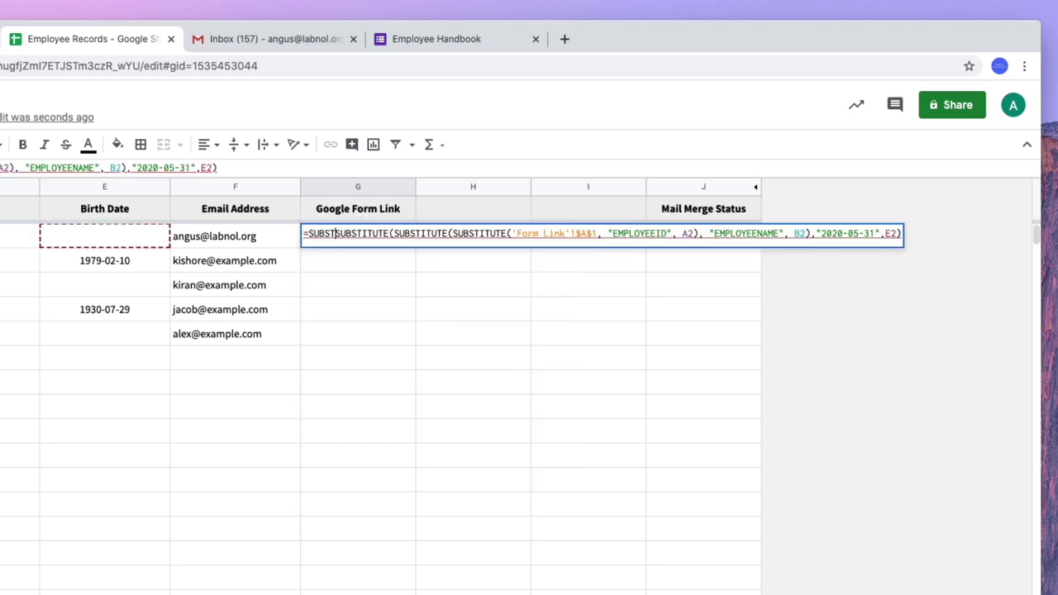
{"action": "type", "text": "ITUTE("}
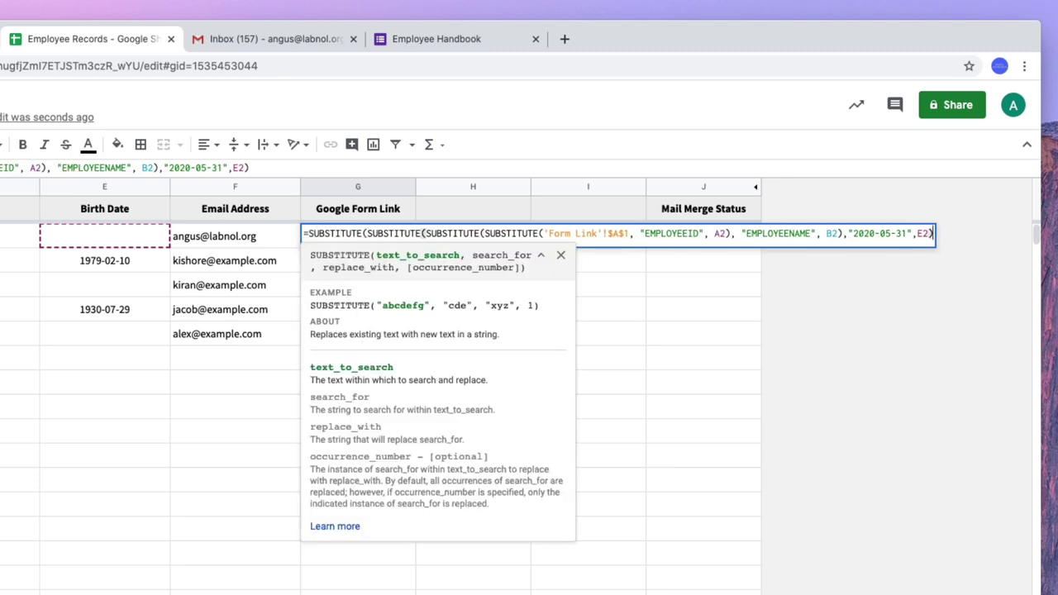
{"action": "type", "text": ", \"Female\", "}
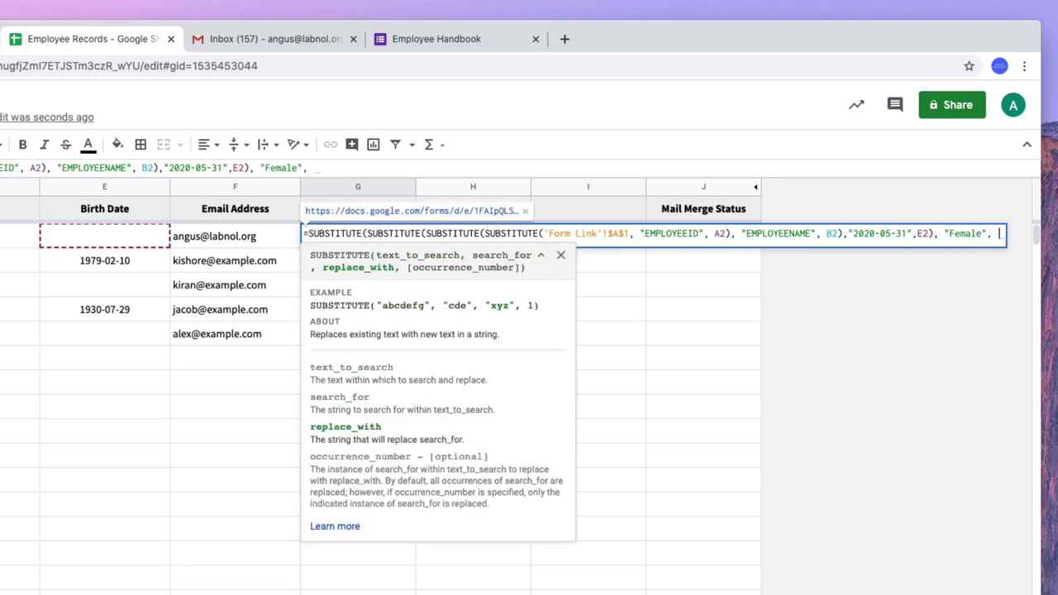
{"action": "type", "text": "C2)"}
{"action": "left_click", "coordinate": [307, 234]}
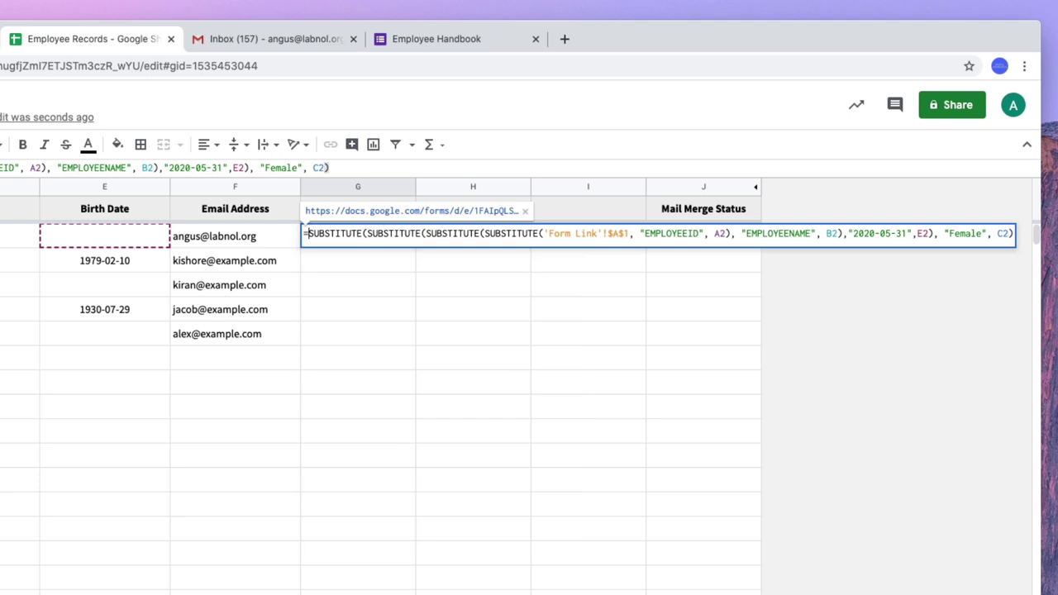
{"action": "type", "text": "SUBSTITUTE("}
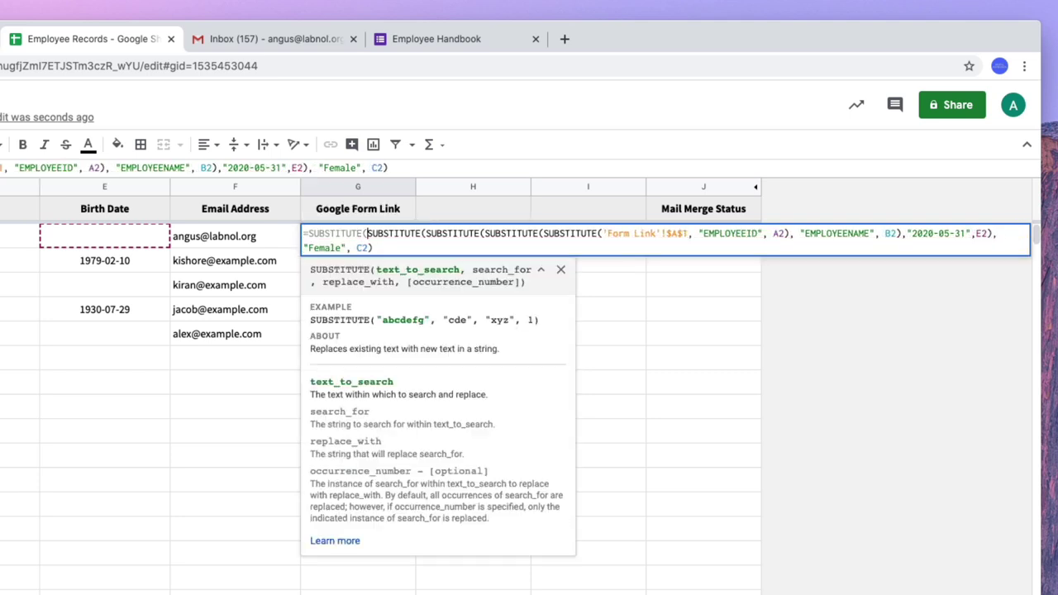
{"action": "left_click", "coordinate": [373, 248]}
{"action": "type", "text": ","}
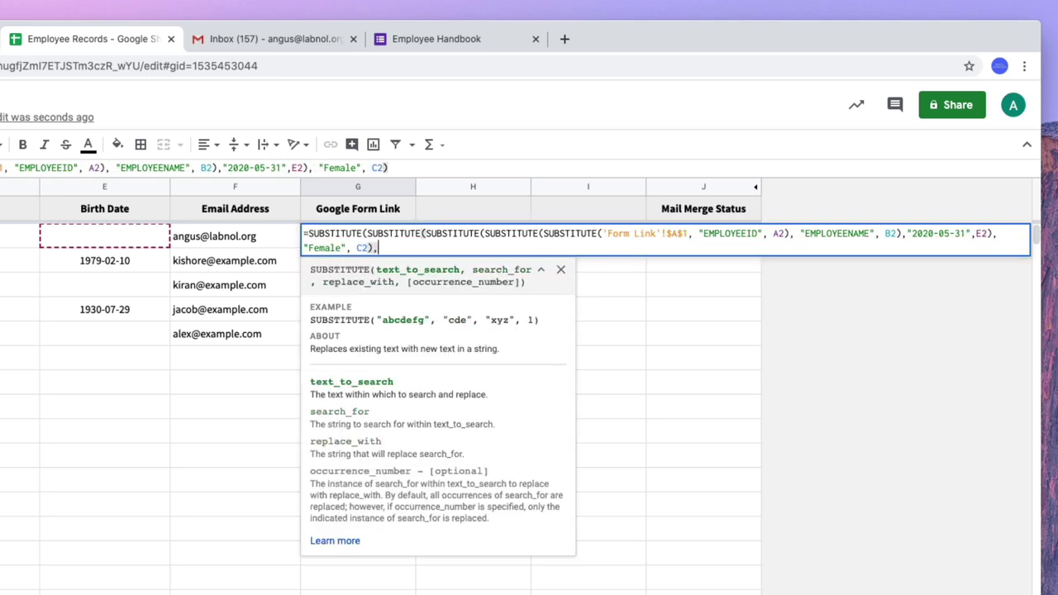
{"action": "type", "text": " \"Hyderabad\", "}
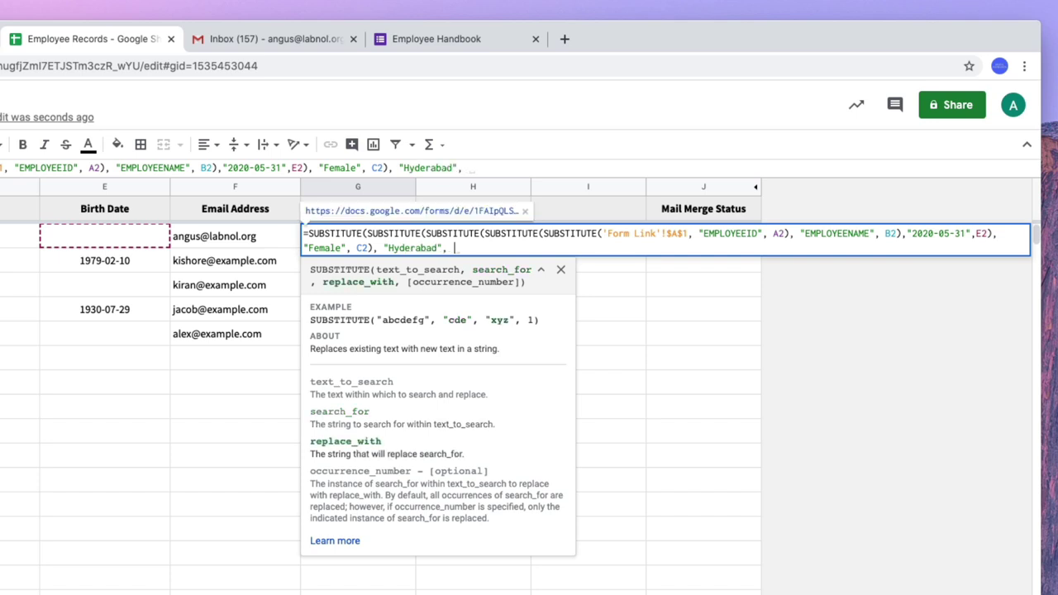
{"action": "type", "text": "D2)"}
{"action": "key", "text": "Return"}
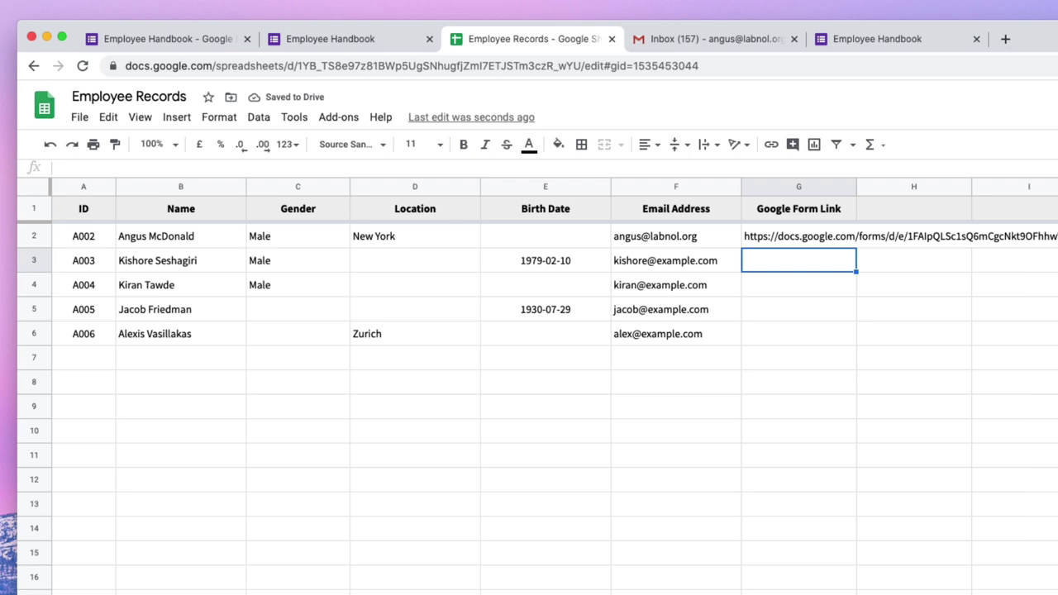
- Wrap G2's formula in an outer SUBSTITUTE turning " " into "+"
{"action": "left_click", "coordinate": [799, 236]}
{"action": "key", "text": "ctrl+c"}
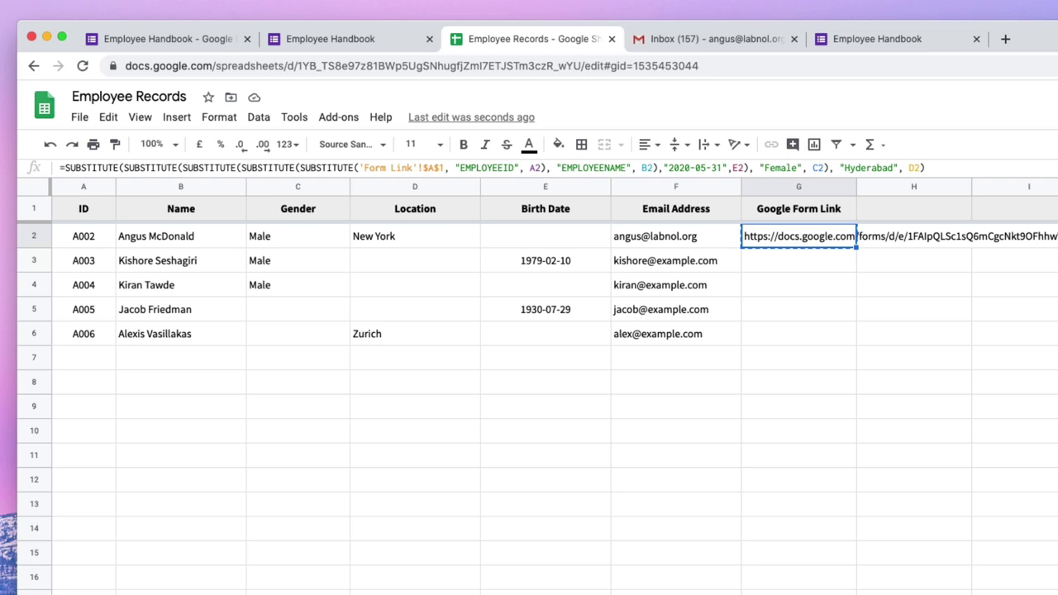
{"action": "double_click", "coordinate": [749, 235]}
{"action": "type", "text": "SUBS"}
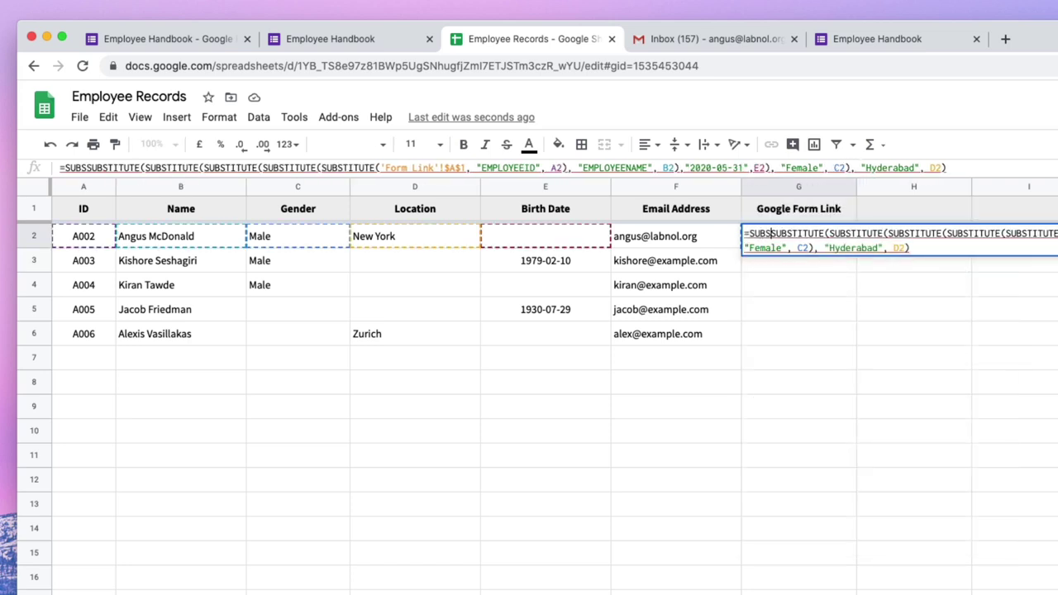
{"action": "type", "text": "TITUTE("}
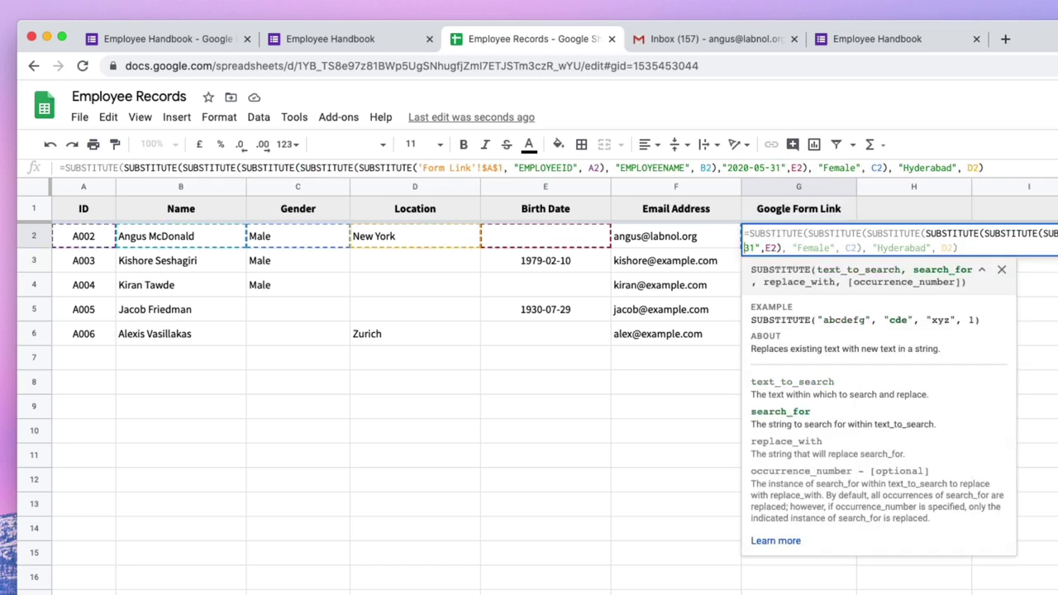
{"action": "key", "text": "End"}
{"action": "type", "text": ", \""}
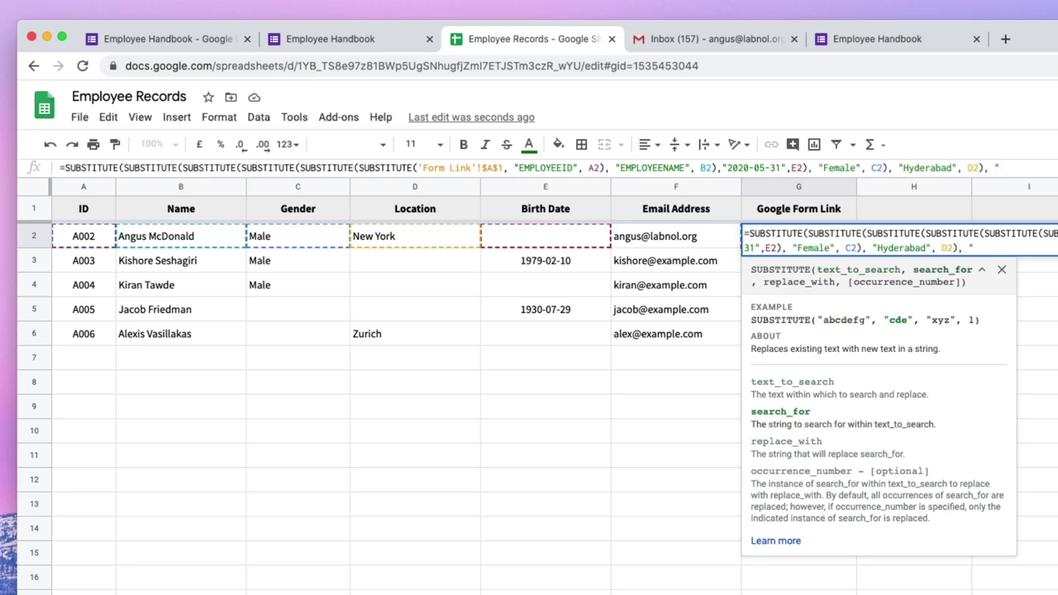
{"action": "type", "text": " \", \"+"}
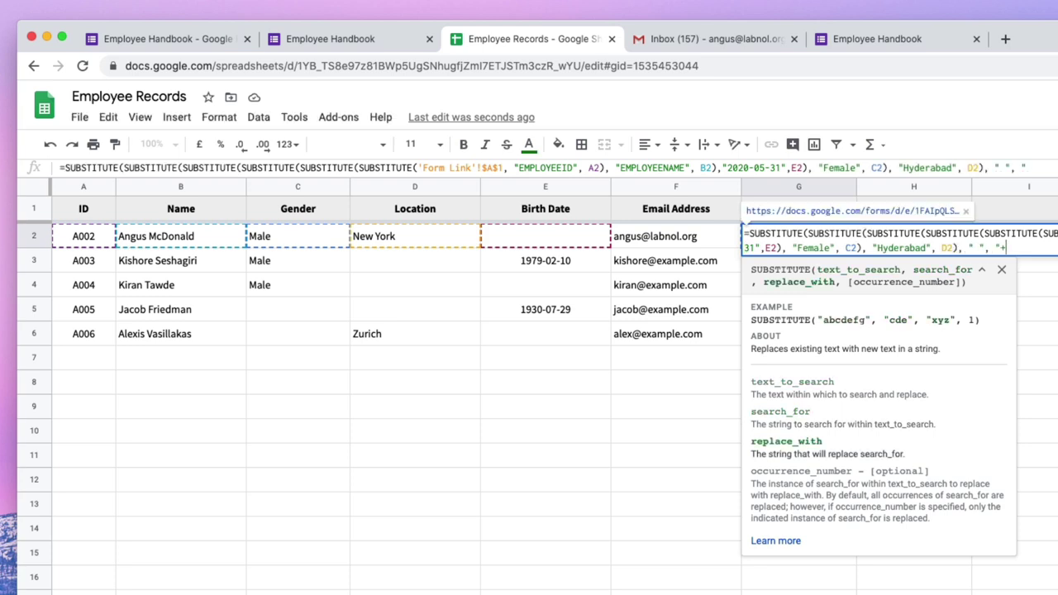
{"action": "type", "text": "\")"}
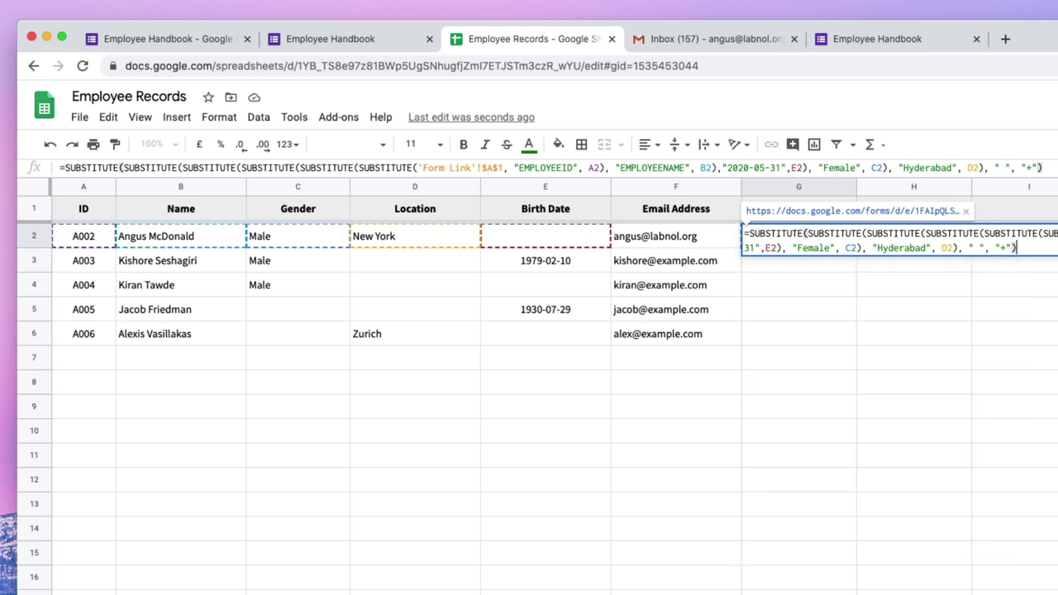
{"action": "key", "text": "Return"}
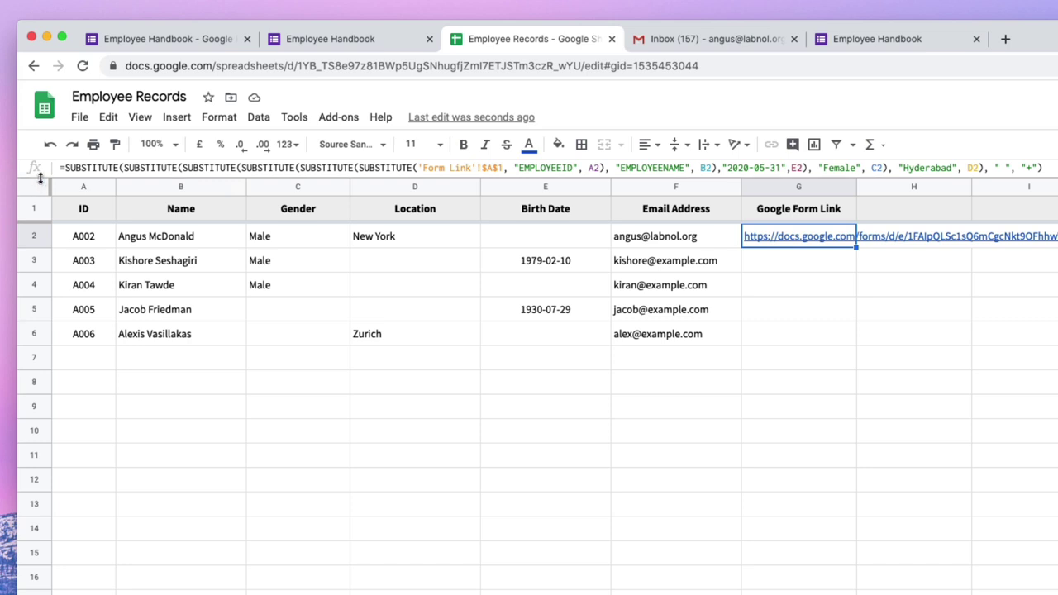
- Expand the formula bar and put the EMPLOYEENAME and date substitutions on their own lines
{"action": "left_click_drag", "start_coordinate": [20, 182], "coordinate": [40, 251]}
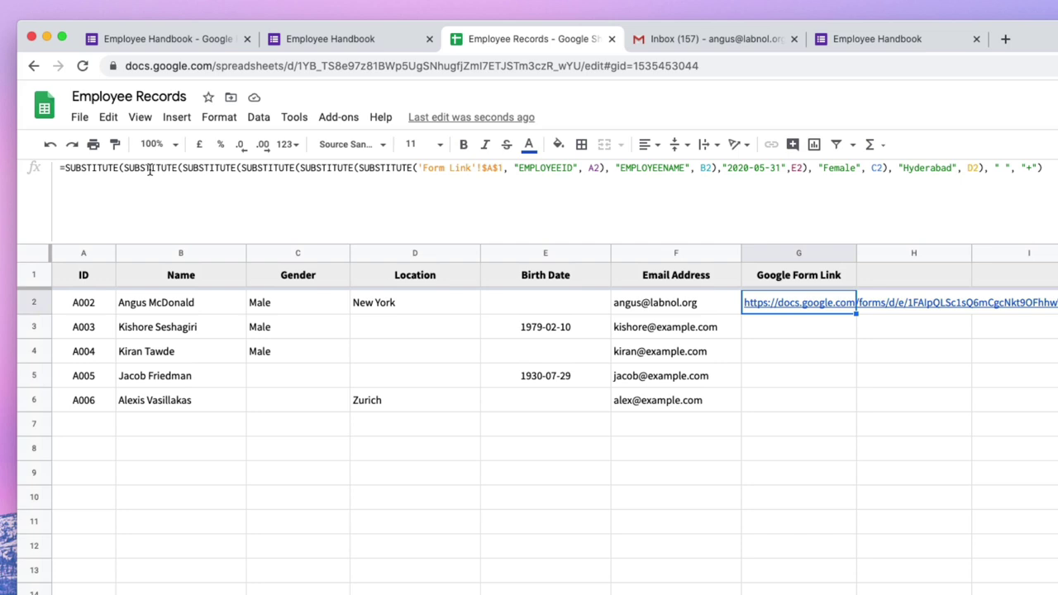
{"action": "left_click", "coordinate": [373, 168]}
{"action": "left_click", "coordinate": [422, 168]}
{"action": "key", "text": "Left"}
{"action": "key", "text": "Left"}
{"action": "key", "text": "Left"}
{"action": "key", "text": "Left"}
{"action": "key", "text": "Left"}
{"action": "key", "text": "Left"}
{"action": "key", "text": "Left"}
{"action": "key", "text": "Left"}
{"action": "key", "text": "Left"}
{"action": "key", "text": "Left"}
{"action": "key", "text": "Left"}
{"action": "key", "text": "Left"}
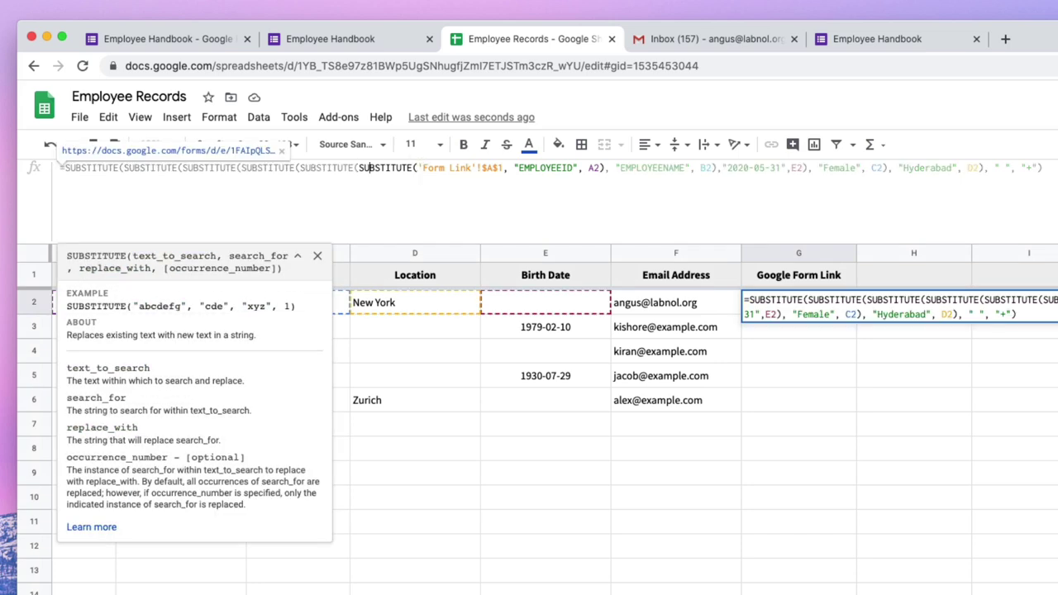
{"action": "key", "text": "alt+Return"}
{"action": "left_click", "coordinate": [338, 177]}
{"action": "key", "text": "alt+Return"}
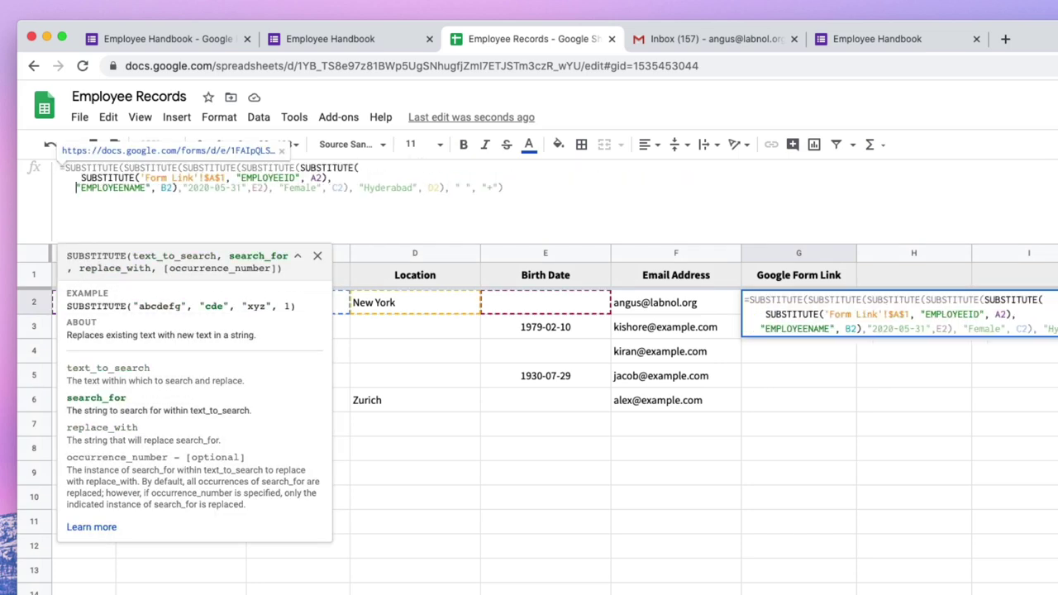
{"action": "left_click", "coordinate": [169, 188]}
{"action": "key", "text": "Right"}
{"action": "key", "text": "Right"}
{"action": "key", "text": "Right"}
{"action": "key", "text": "alt+Return"}
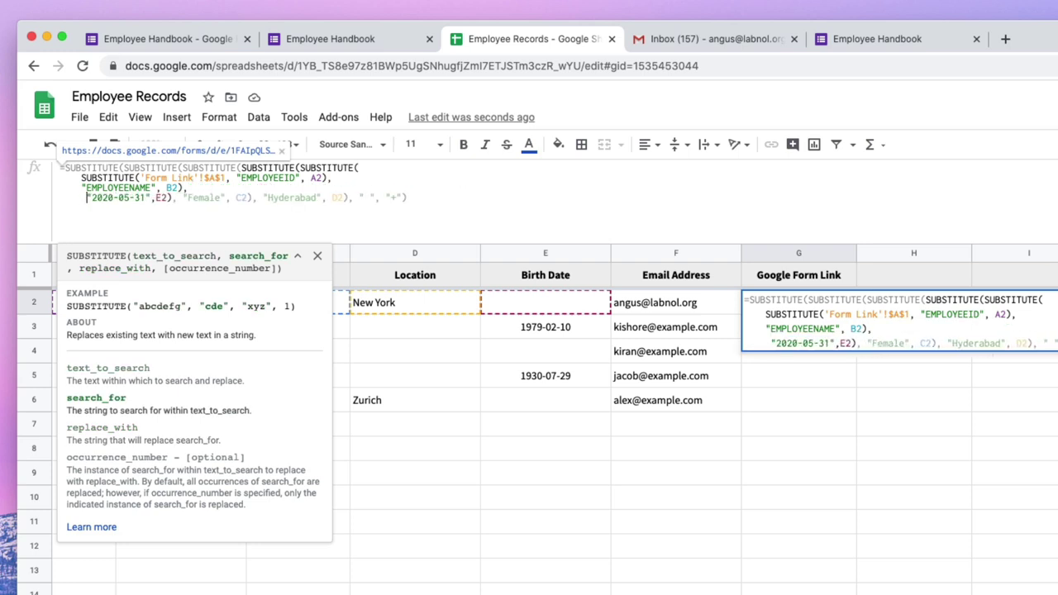
- Put the Female, Hyderabad and space-to-plus substitutions on separate lines, commit, and collapse the bar
{"action": "left_click", "coordinate": [172, 197]}
{"action": "key", "text": "alt+Return"}
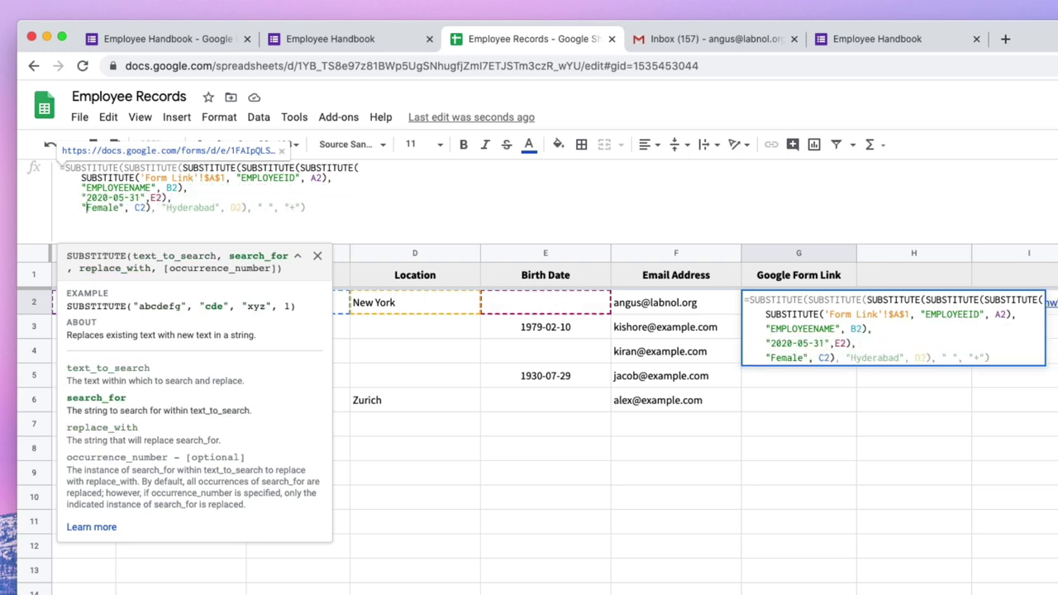
{"action": "key", "text": "Right"}
{"action": "key", "text": "Right"}
{"action": "key", "text": "Right"}
{"action": "key", "text": "Right"}
{"action": "key", "text": "Right"}
{"action": "key", "text": "Right"}
{"action": "key", "text": "Right"}
{"action": "key", "text": "Right"}
{"action": "key", "text": "Right"}
{"action": "key", "text": "Right"}
{"action": "key", "text": "Right"}
{"action": "key", "text": "Right"}
{"action": "key", "text": "Right"}
{"action": "key", "text": "Right"}
{"action": "key", "text": "alt+Return"}
{"action": "key", "text": "Right"}
{"action": "key", "text": "Right"}
{"action": "key", "text": "Right"}
{"action": "key", "text": "Right"}
{"action": "key", "text": "Right"}
{"action": "key", "text": "Right"}
{"action": "key", "text": "Right"}
{"action": "key", "text": "Right"}
{"action": "key", "text": "Right"}
{"action": "key", "text": "Right"}
{"action": "key", "text": "Right"}
{"action": "key", "text": "Right"}
{"action": "key", "text": "Right"}
{"action": "key", "text": "Right"}
{"action": "key", "text": "Right"}
{"action": "key", "text": "Right"}
{"action": "key", "text": "Right"}
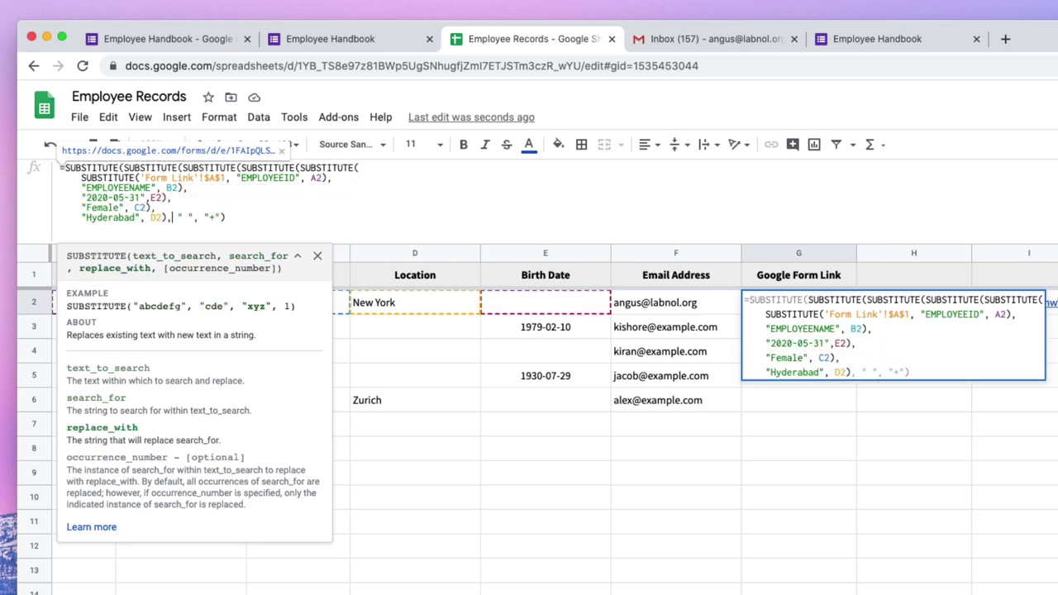
{"action": "key", "text": "alt+Return"}
{"action": "key", "text": "End"}
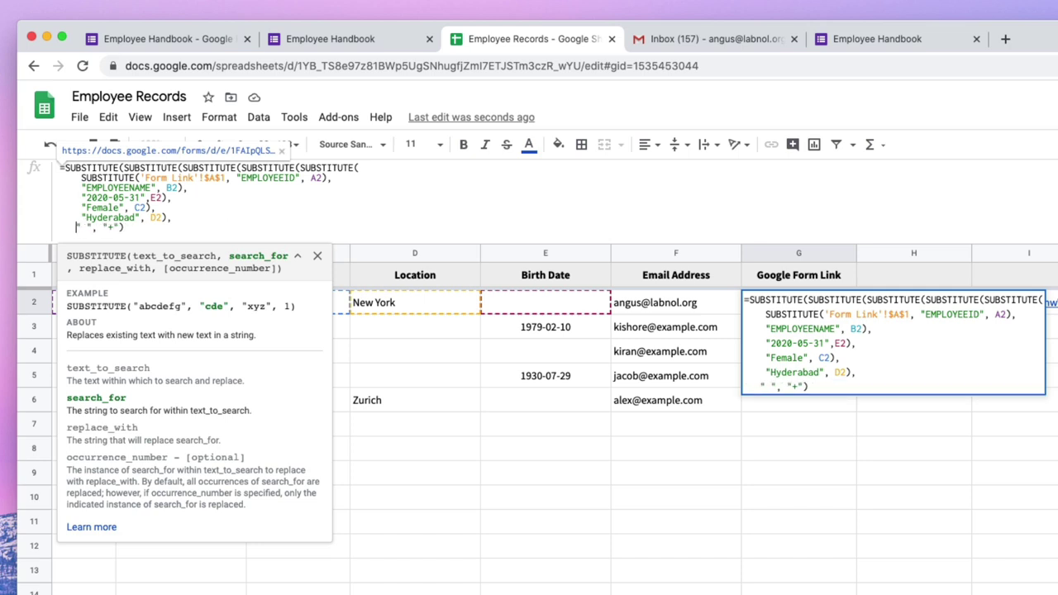
{"action": "key", "text": "Return"}
{"action": "left_click_drag", "start_coordinate": [41, 242], "coordinate": [40, 173]}
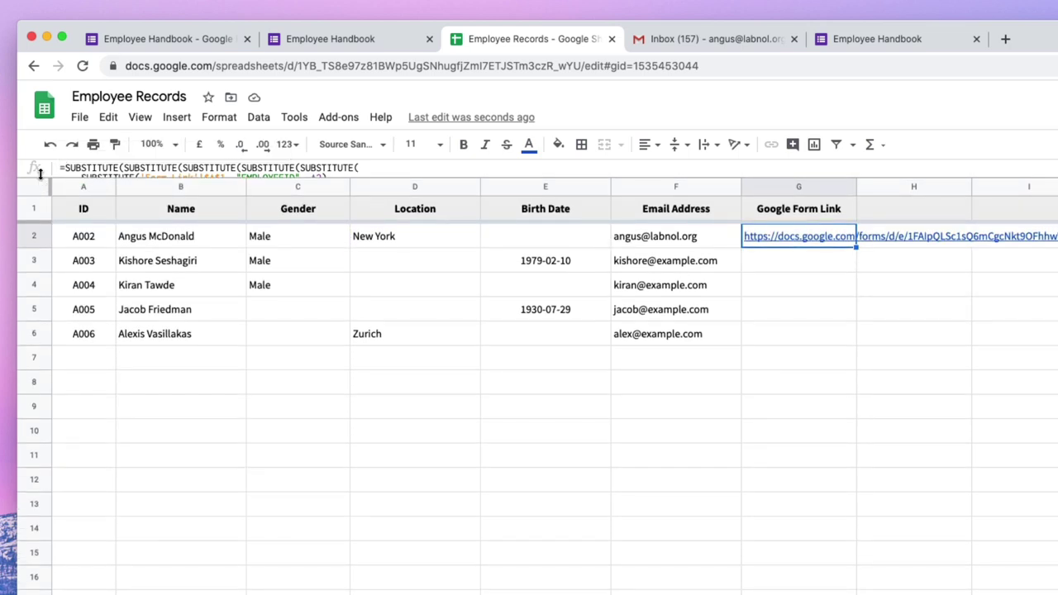
{"action": "mouse_move", "coordinate": [846, 242]}
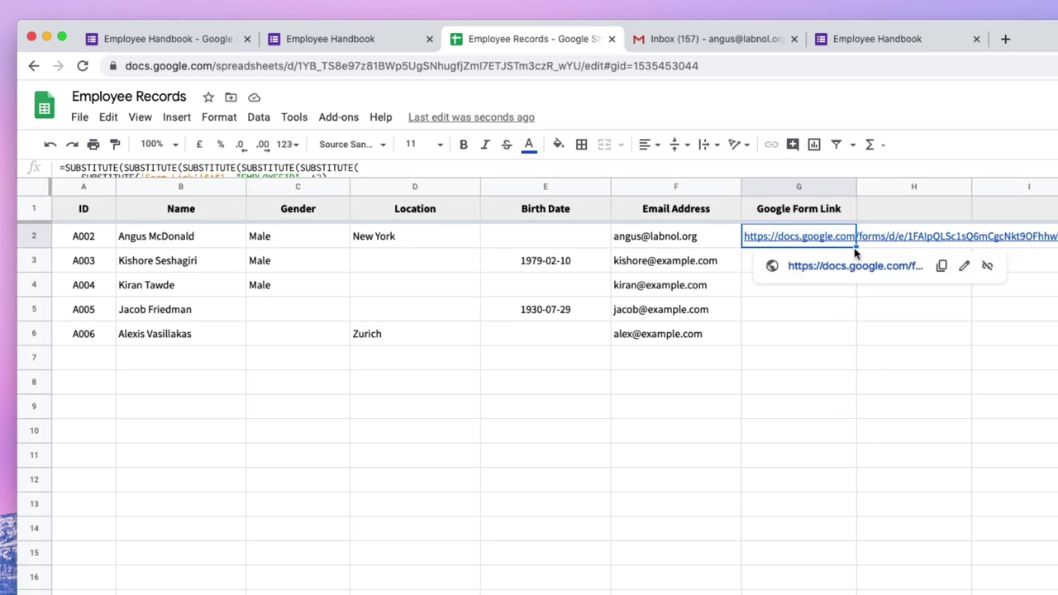
- Fill G2's form-link formula down through G6, giving rows 3 to 6 their own URLs
{"action": "left_click_drag", "start_coordinate": [857, 247], "coordinate": [844, 336]}
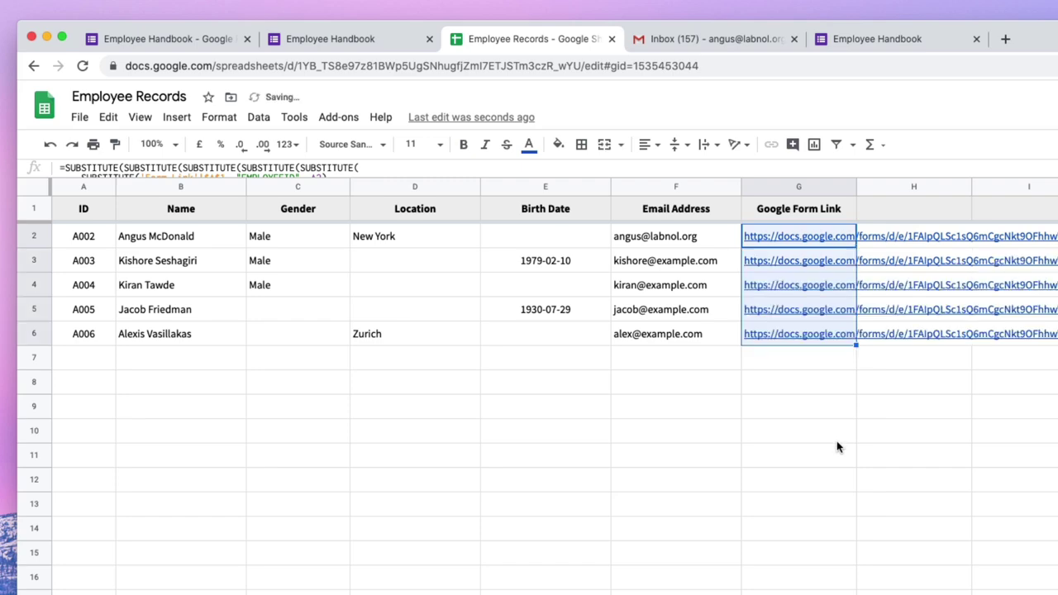
{"action": "left_click", "coordinate": [837, 444]}
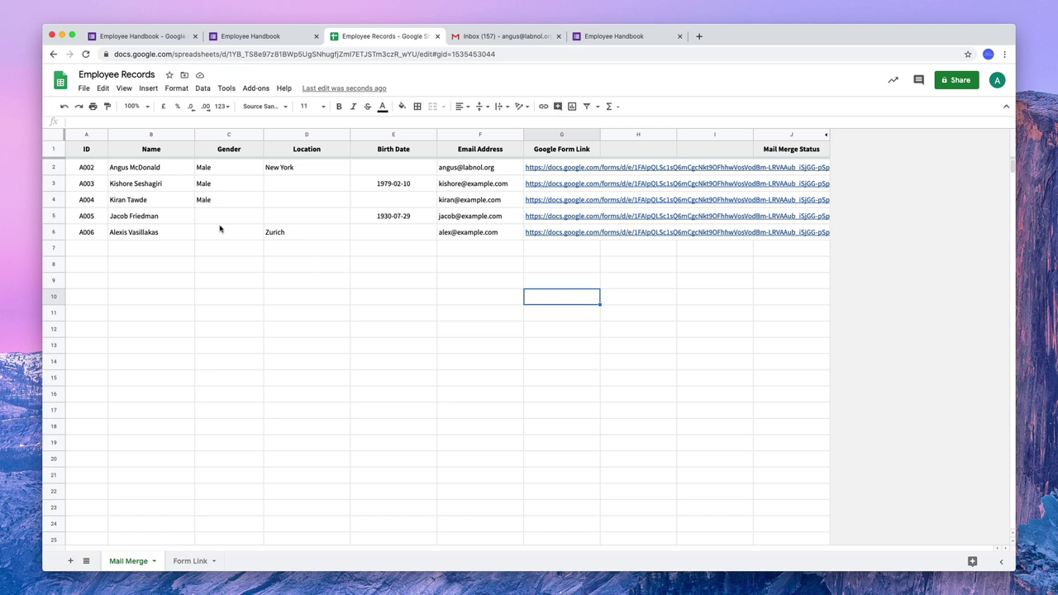
- Open row 5's link from G5 and check the form shows ID A005 and 29/07/1930
{"action": "left_click", "coordinate": [566, 218]}
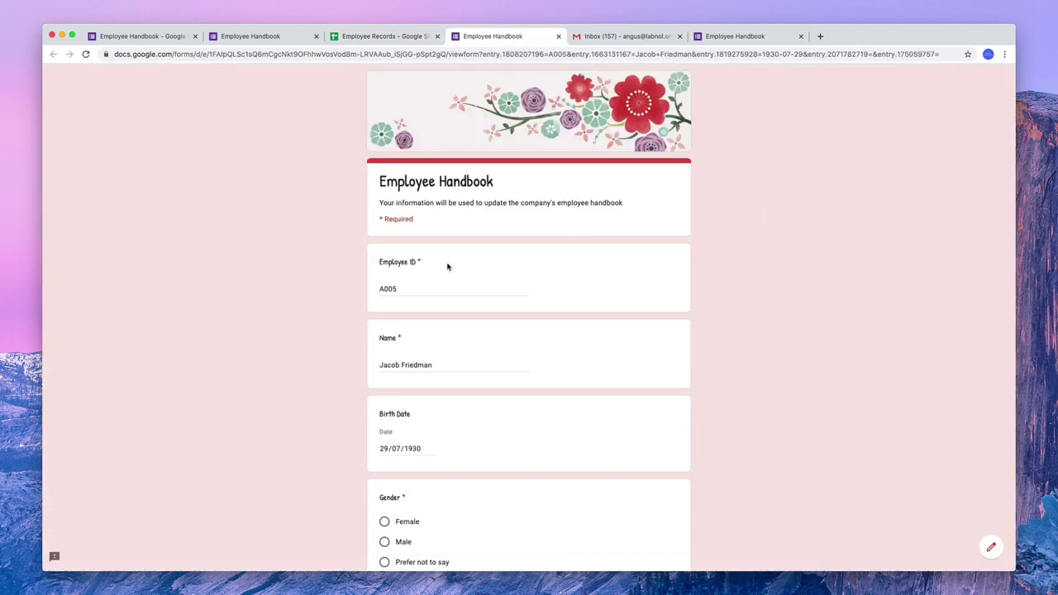
{"action": "scroll", "coordinate": [547, 337], "scroll_direction": "down", "scroll_amount": 3}
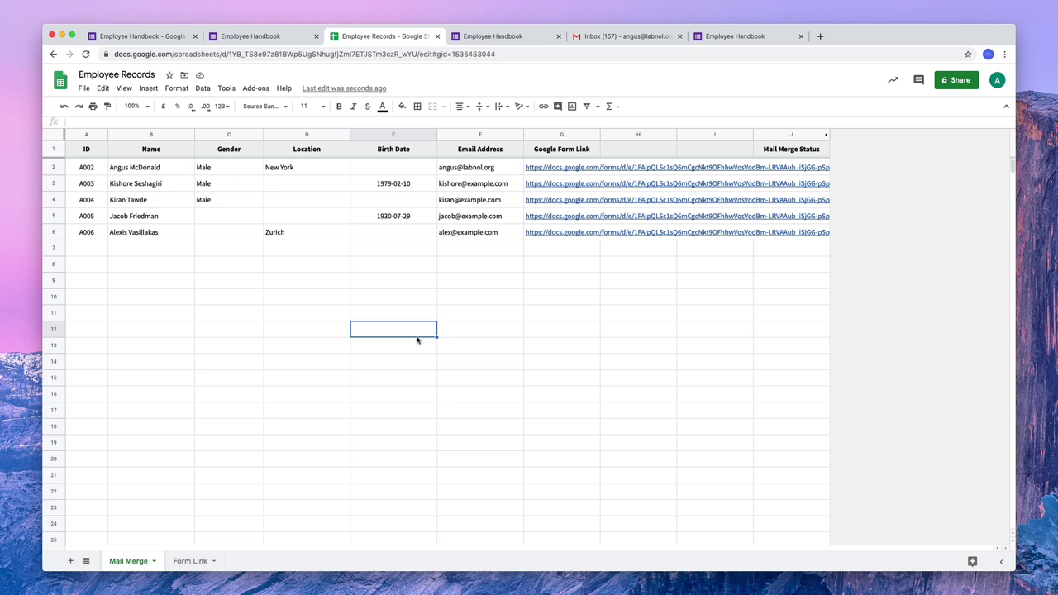
- Load the Mail Merge with Attachments Marketplace page in a new tab, then open another tab
{"action": "left_click", "coordinate": [824, 36]}
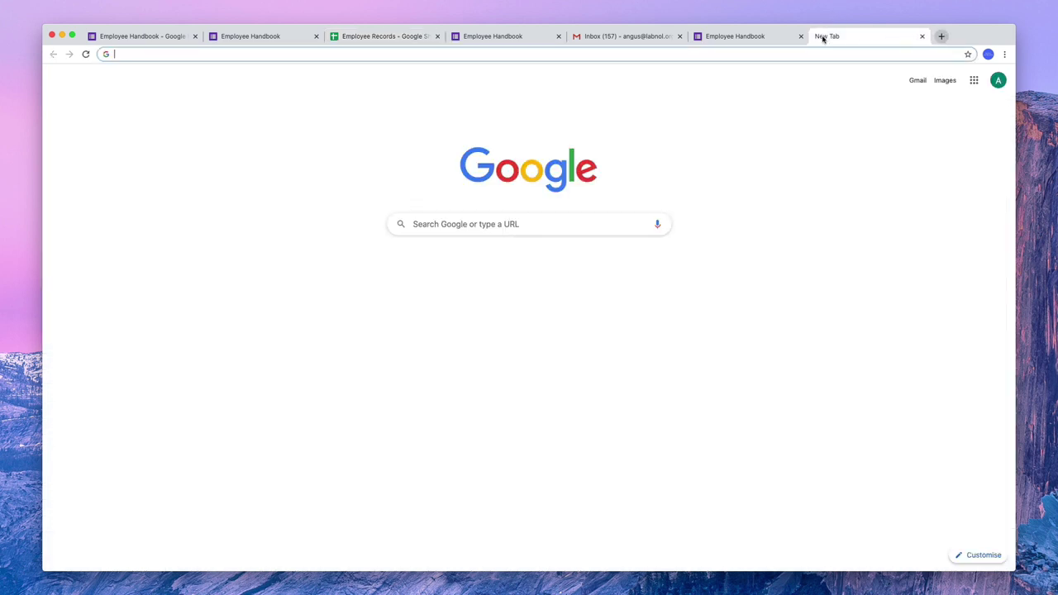
{"action": "key", "text": "super+v"}
{"action": "key", "text": "Return"}
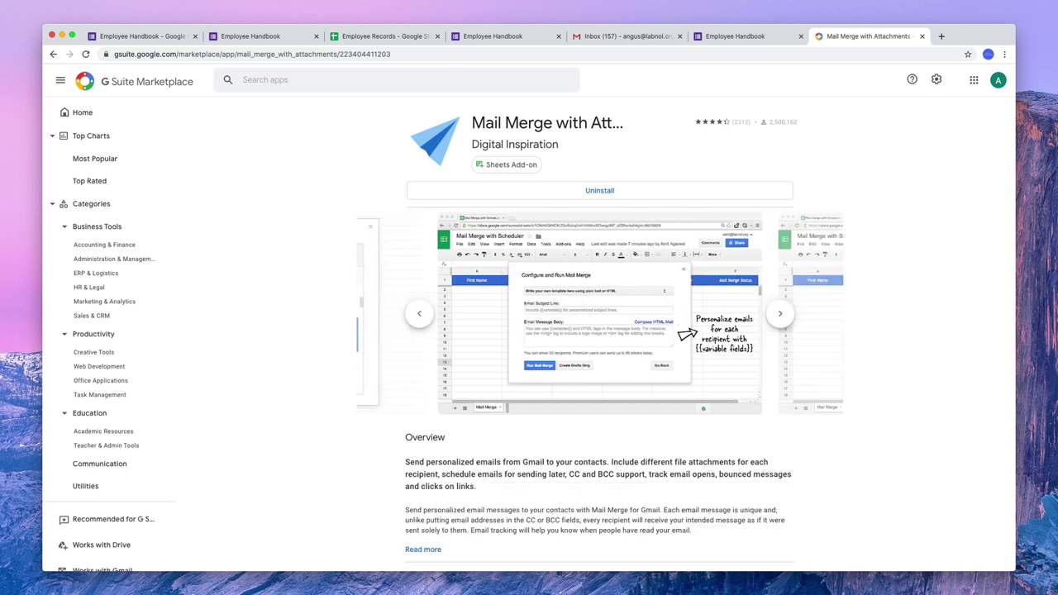
{"action": "left_click", "coordinate": [941, 36]}
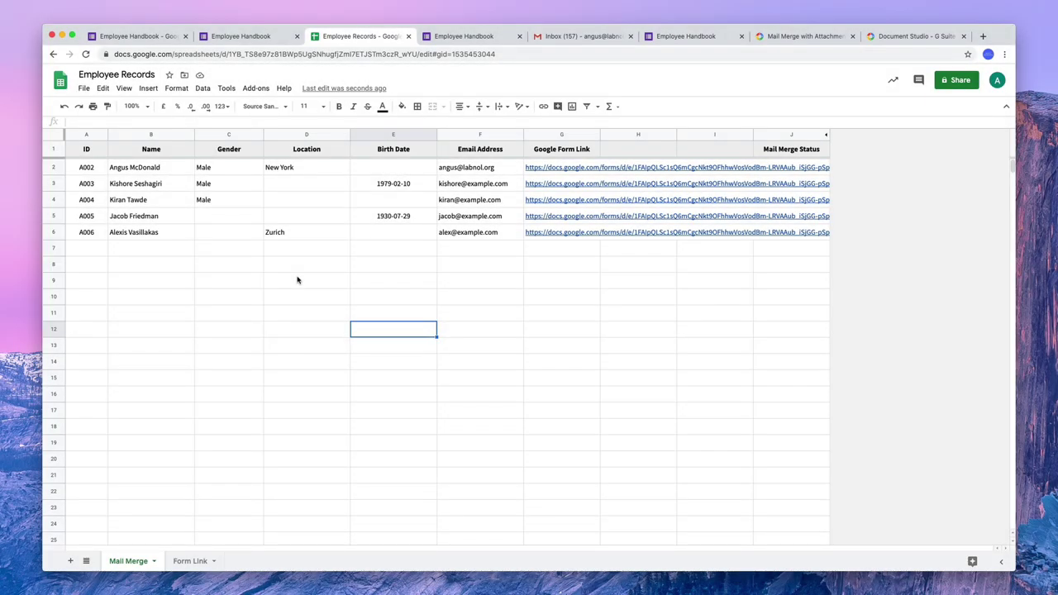
- Run Configure Mail Merge from Add-ons, enter the sender's name, and continue past tracking settings
{"action": "left_click", "coordinate": [258, 89]}
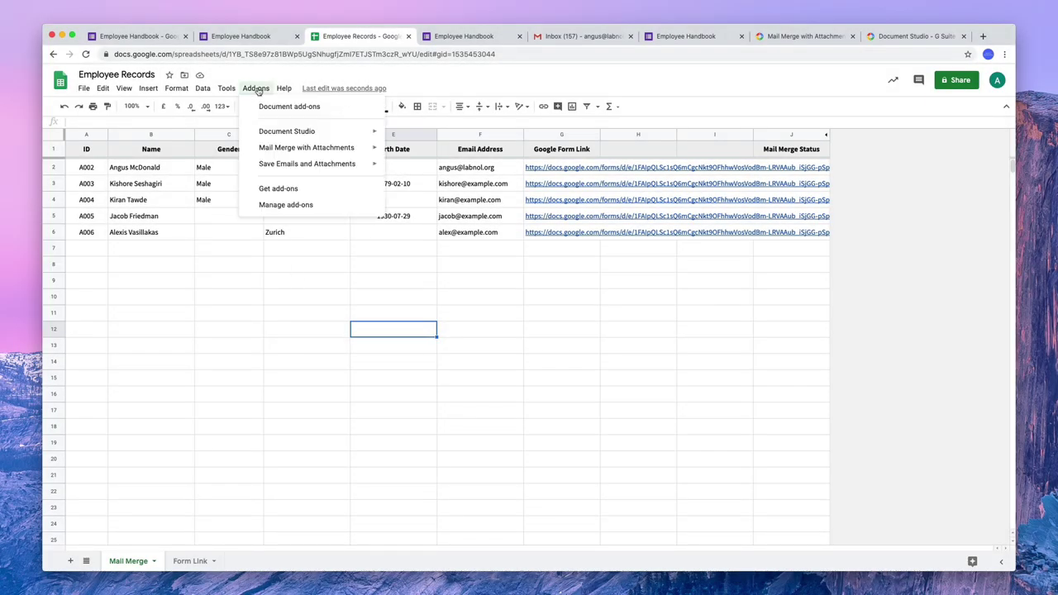
{"action": "mouse_move", "coordinate": [325, 149]}
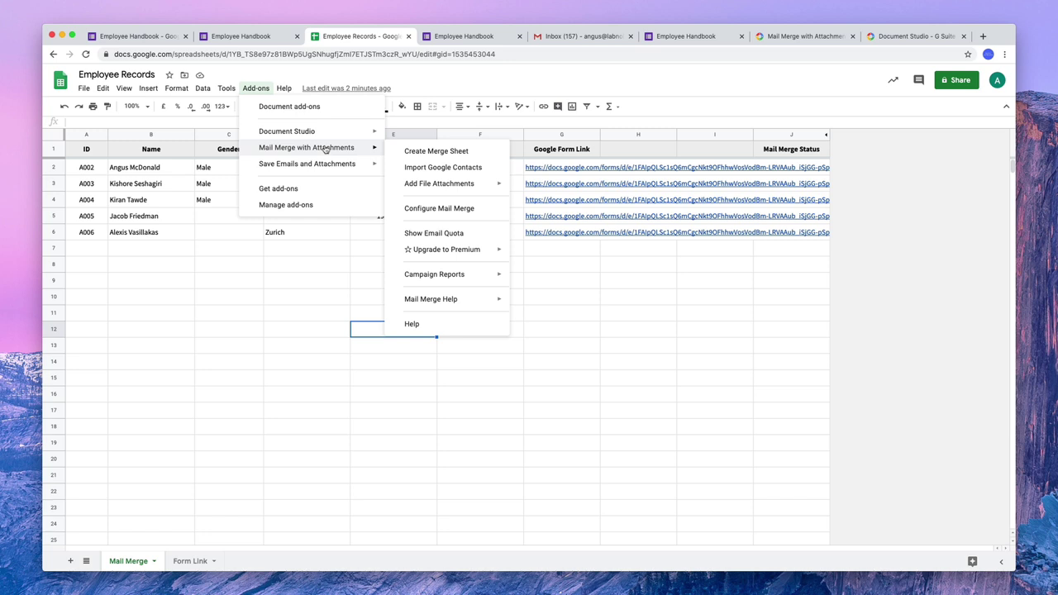
{"action": "left_click", "coordinate": [455, 210]}
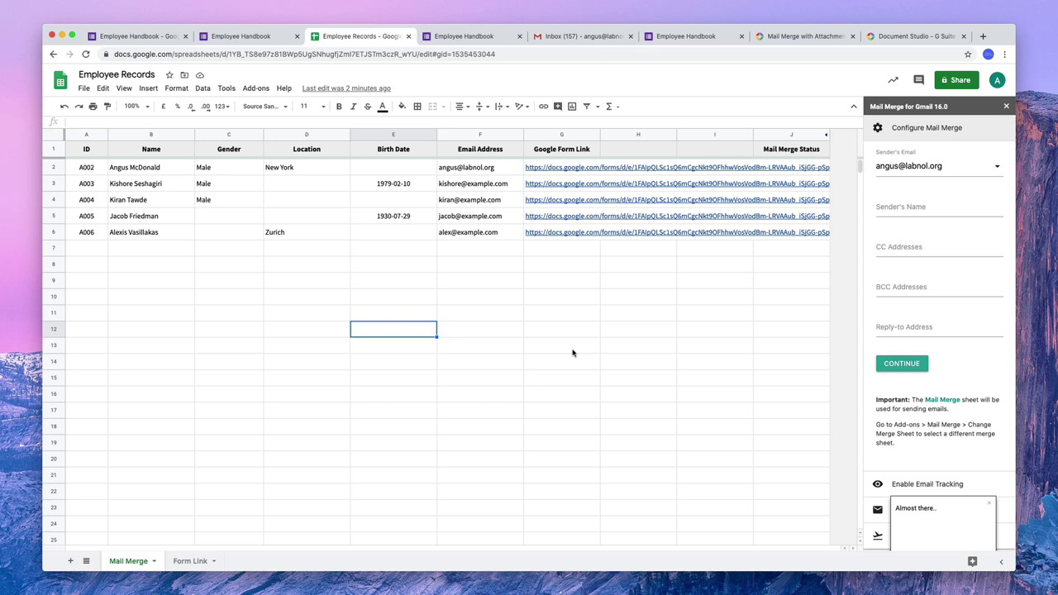
{"action": "left_click", "coordinate": [930, 208]}
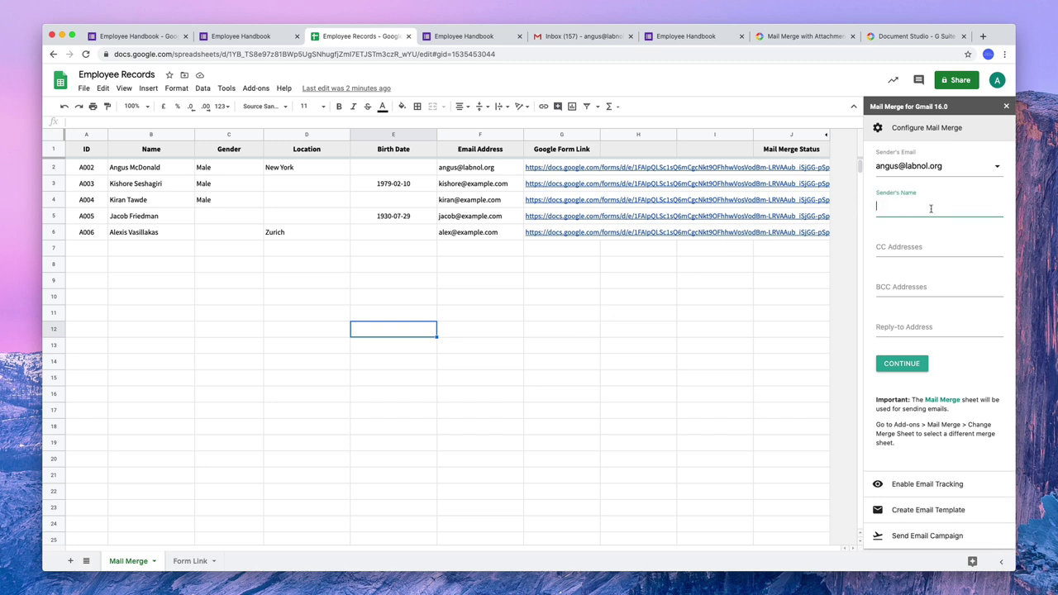
{"action": "type", "text": "John Q public"}
{"action": "left_click", "coordinate": [899, 368]}
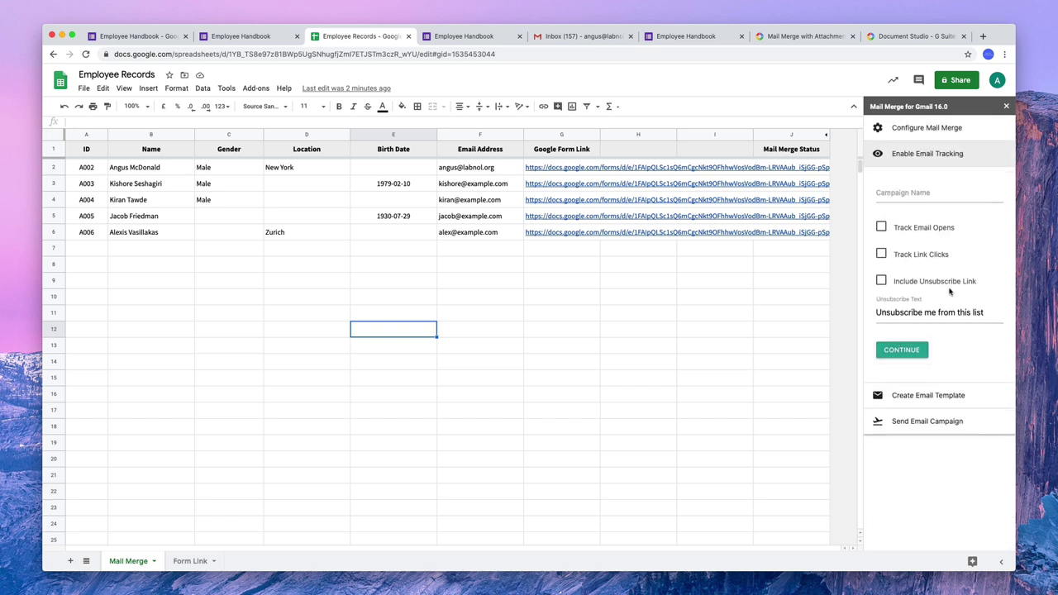
{"action": "left_click", "coordinate": [914, 355]}
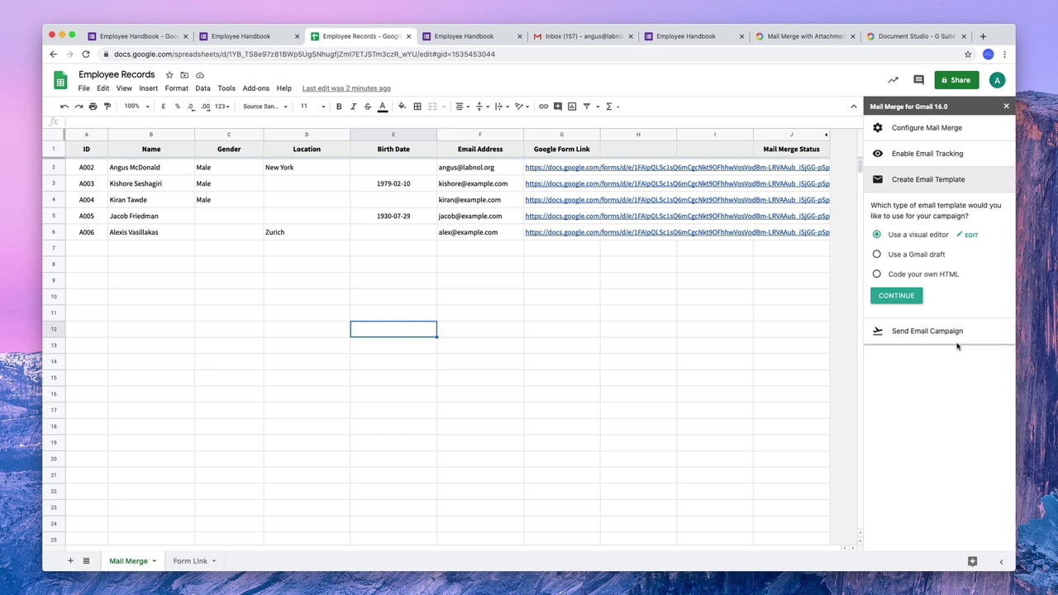
- In the visual template, set the subject 'Hey {{Name}} - Please update your information' plus a raised-hands emoji
{"action": "left_click", "coordinate": [971, 237]}
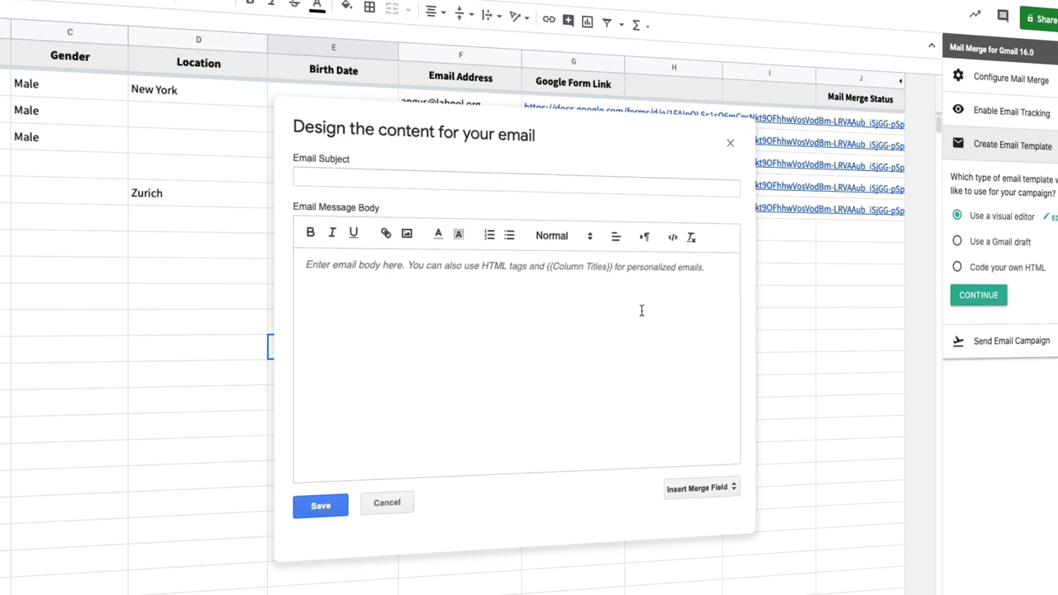
{"action": "left_click", "coordinate": [509, 176]}
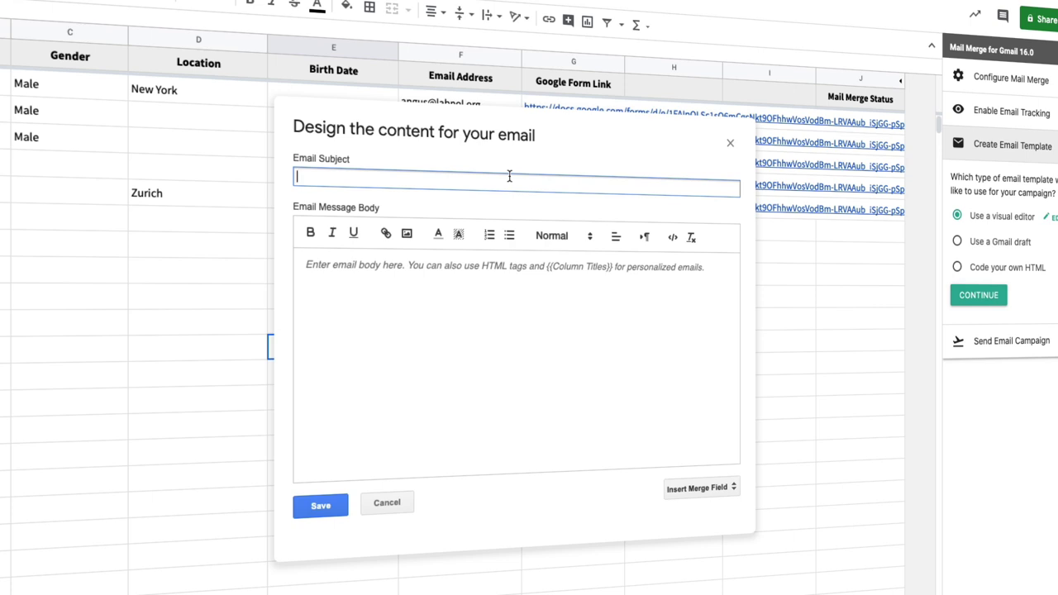
{"action": "type", "text": "Hey {{Name}} - P"}
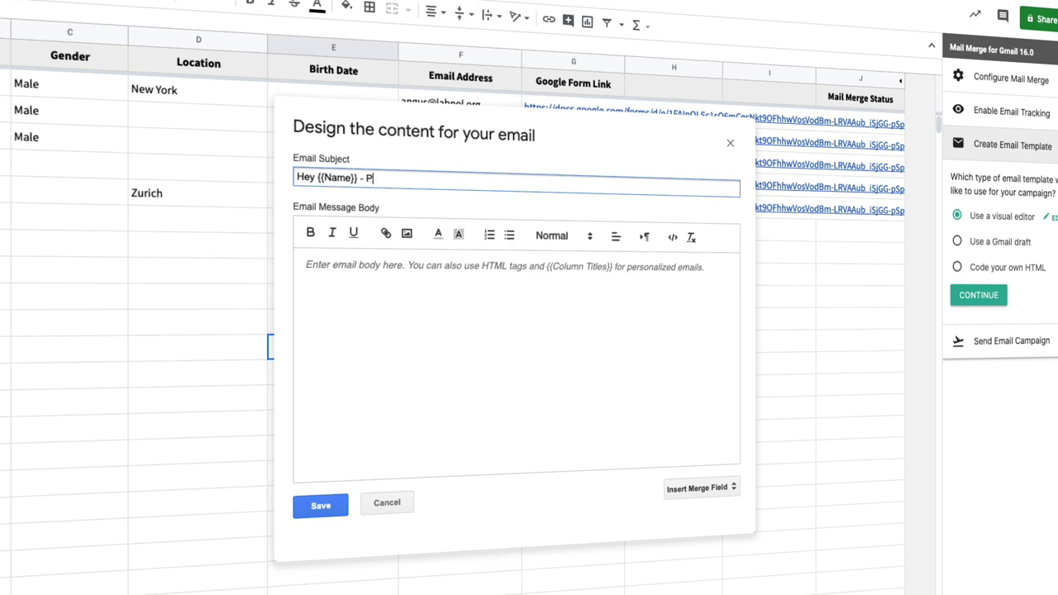
{"action": "type", "text": "lease update your information"}
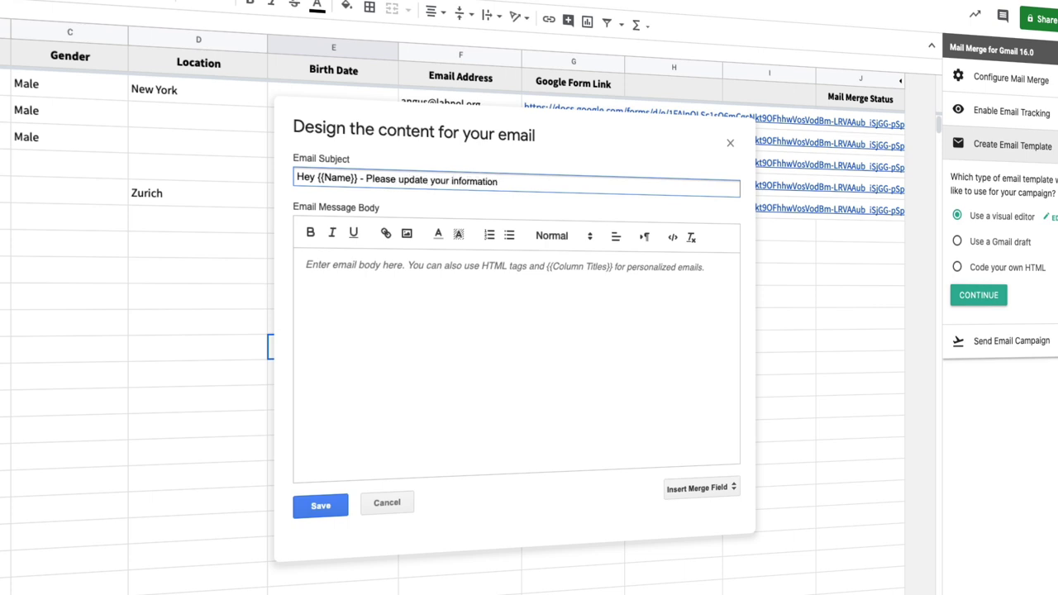
{"action": "key", "text": "ctrl+super+space"}
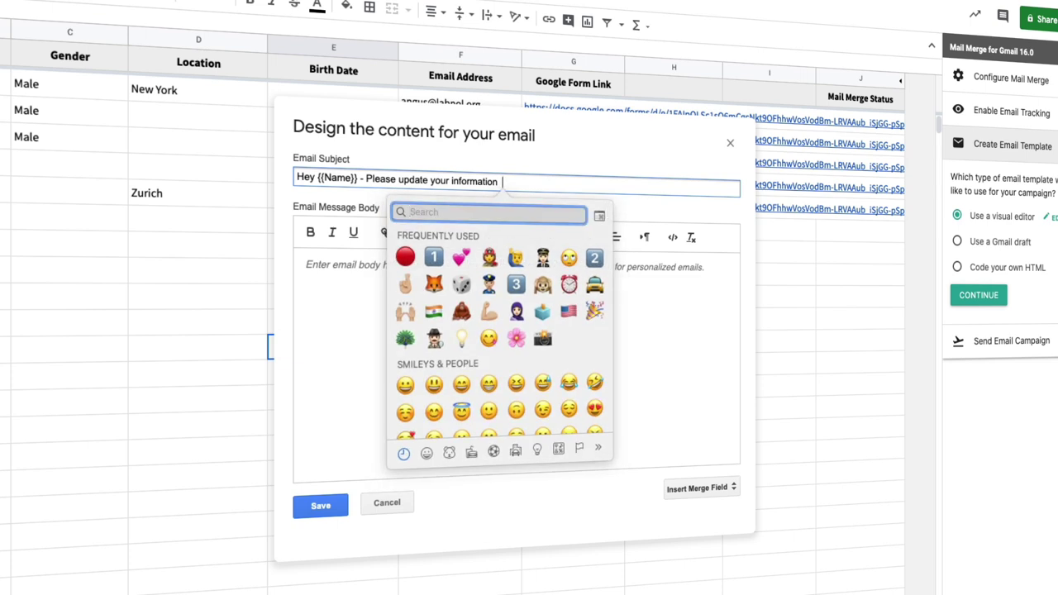
{"action": "key", "text": "Down"}
{"action": "key", "text": "Down"}
{"action": "key", "text": "Down"}
{"action": "key", "text": "Return"}
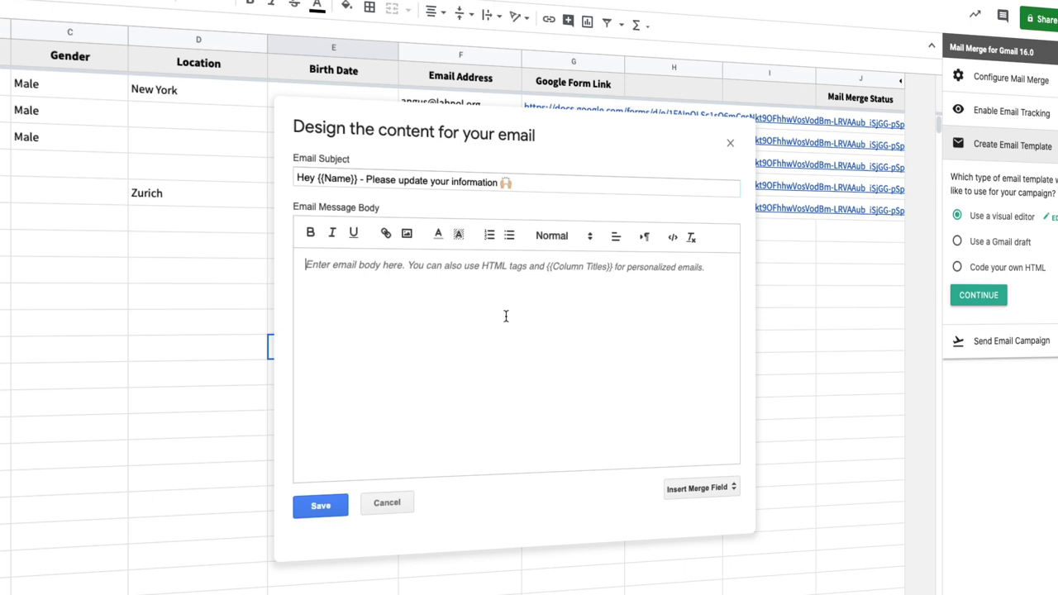
- Start the email message body with the greeting 'Dear {{Name}},' on its own line
{"action": "left_click", "coordinate": [506, 317]}
{"action": "type", "text": "Dear {{Name"}
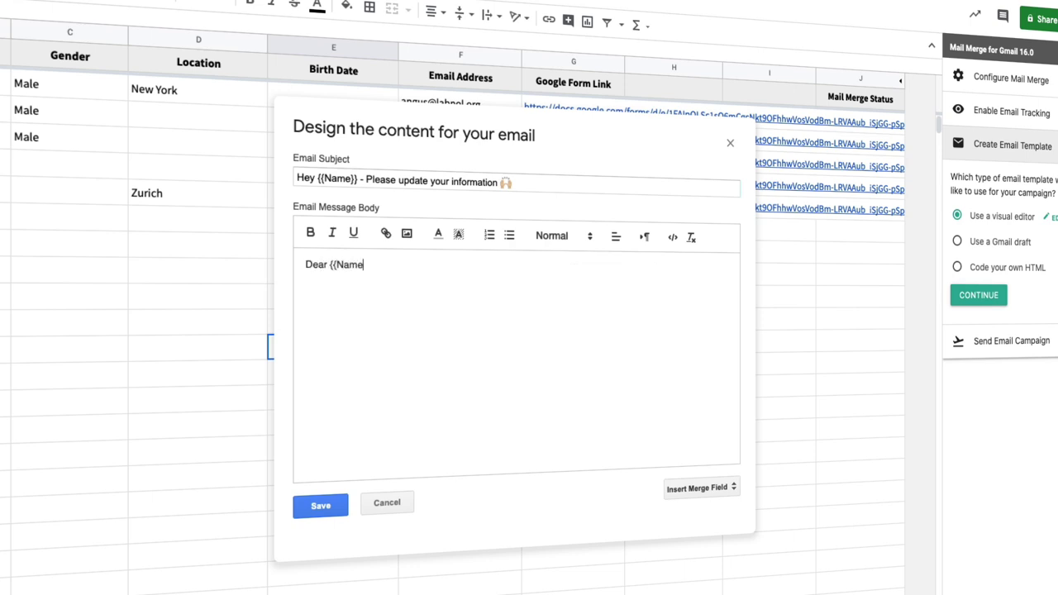
{"action": "type", "text": "}},"}
{"action": "key", "text": "Return"}
{"action": "key", "text": "Return"}
- Add 'Please click here to update your information in the employee handbook.' and select 'click here'
{"action": "type", "text": "Please click here to updat"}
{"action": "key", "text": "BackSpace"}
{"action": "type", "text": "e the"}
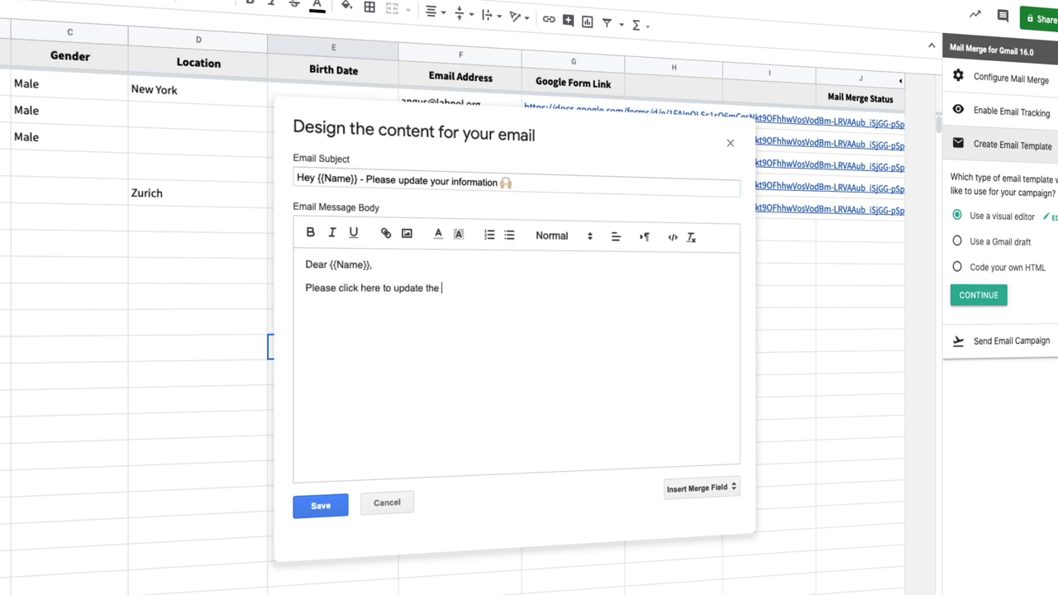
{"action": "key", "text": "BackSpace"}
{"action": "key", "text": "BackSpace"}
{"action": "key", "text": "BackSpace"}
{"action": "key", "text": "BackSpace"}
{"action": "type", "text": "your information in the empl"}
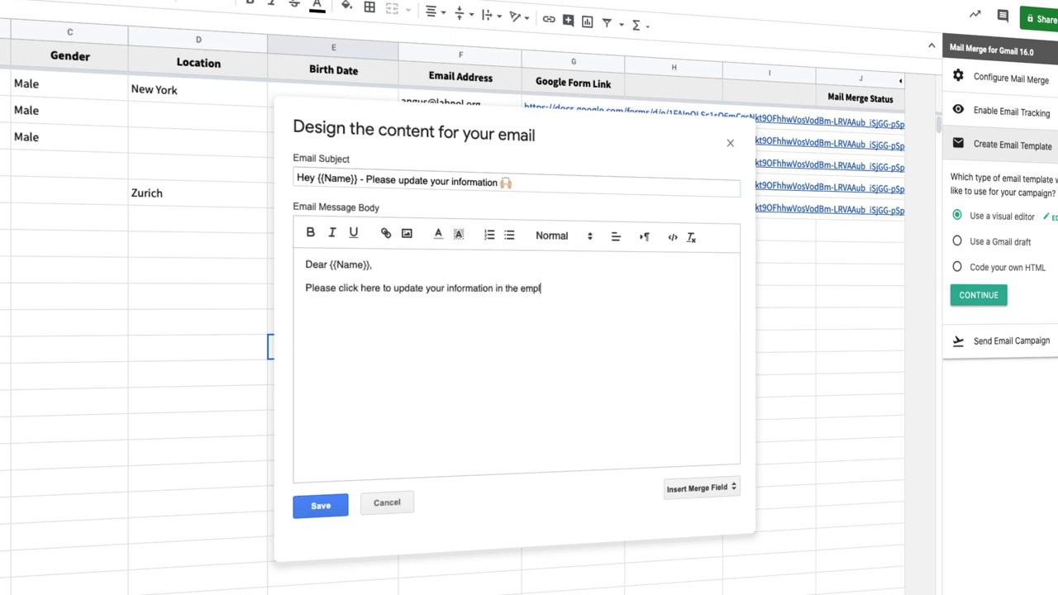
{"action": "type", "text": "oyee handbook."}
{"action": "double_click", "coordinate": [348, 289]}
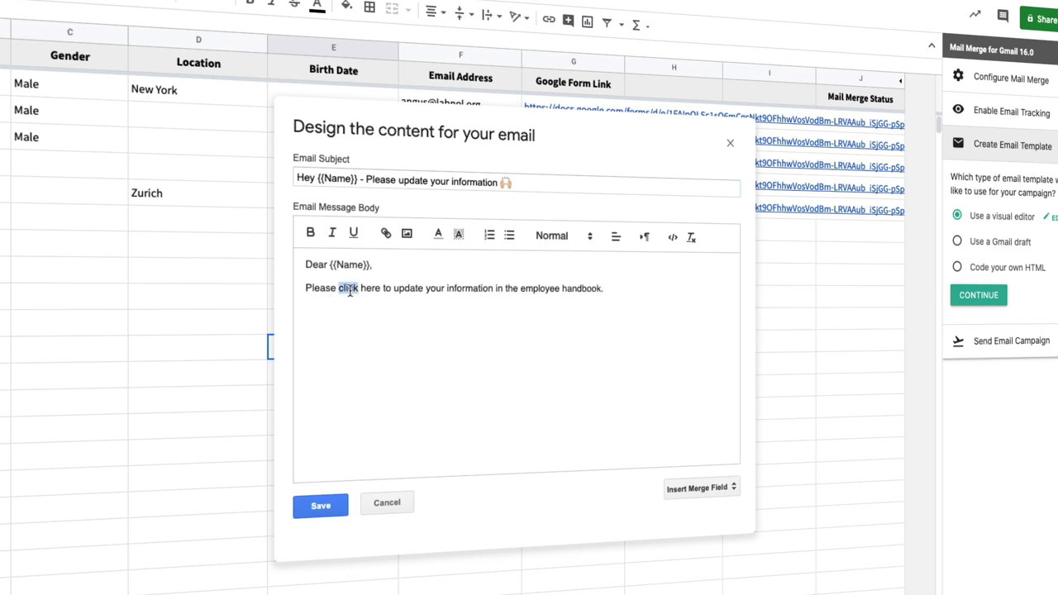
{"action": "key", "text": "shift+Right"}
{"action": "key", "text": "shift+Right"}
{"action": "key", "text": "shift+Right"}
{"action": "key", "text": "shift+Right"}
{"action": "key", "text": "shift+Right"}
- Link the selected 'click here' text to {{Google Form Link}}
{"action": "left_click", "coordinate": [385, 234]}
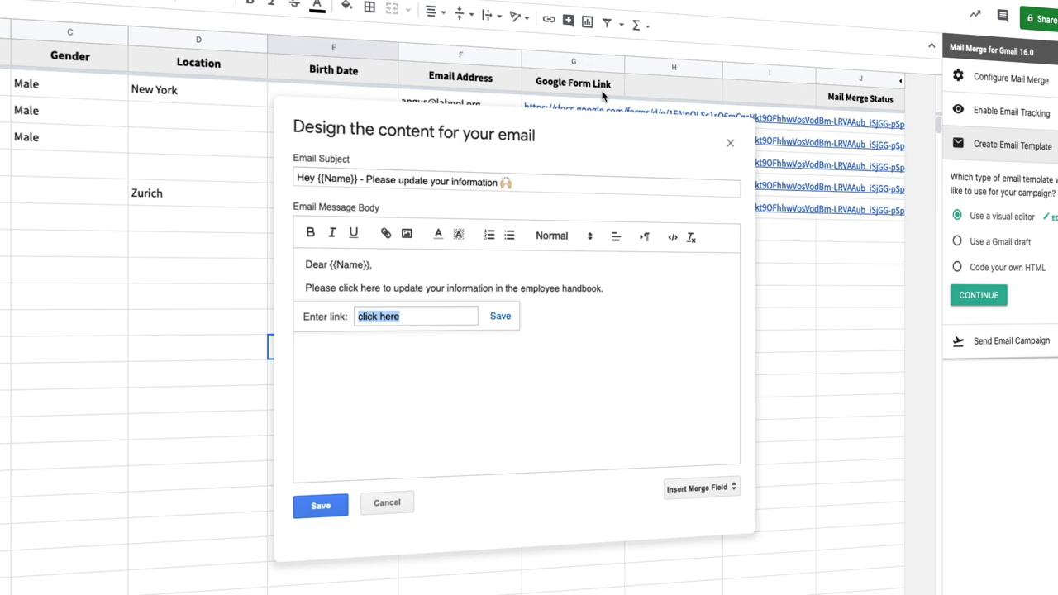
{"action": "type", "text": "Google Form Link"}
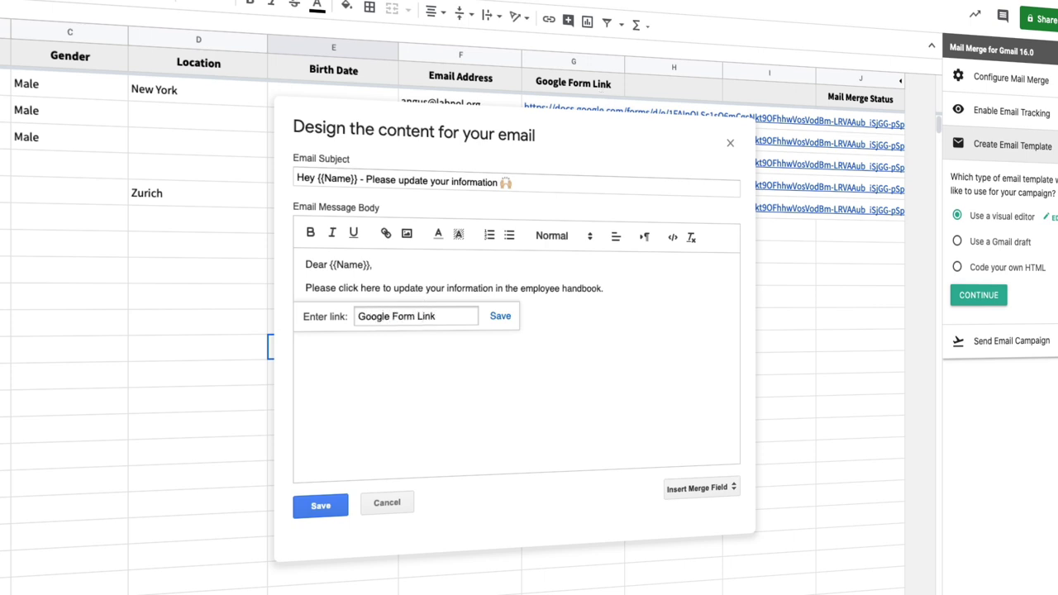
{"action": "type", "text": "}}"}
{"action": "key", "text": "Home"}
{"action": "type", "text": "{{"}
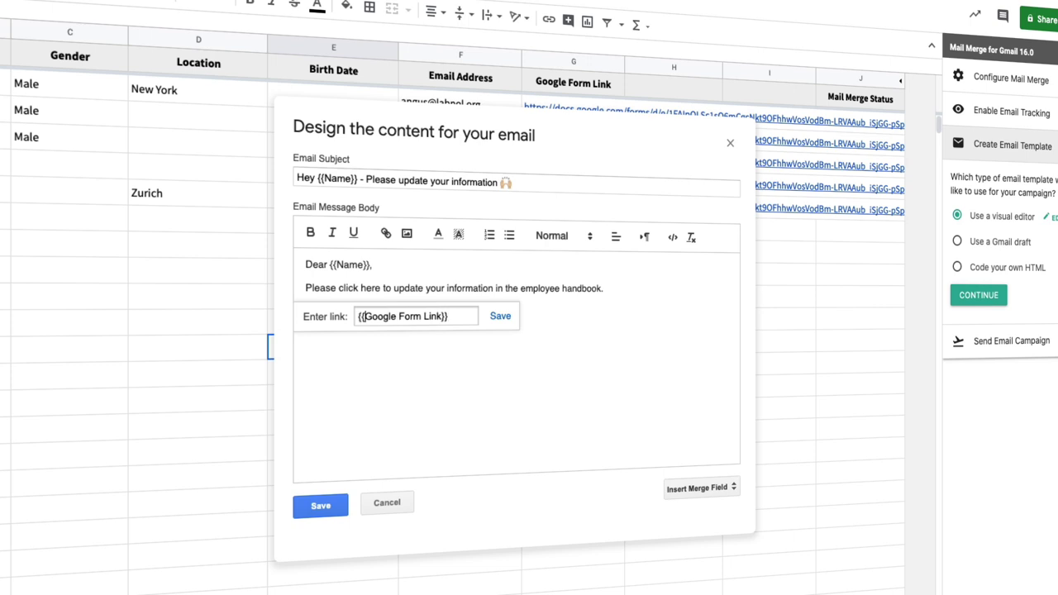
{"action": "left_click", "coordinate": [500, 317]}
- Add the line 'If the above link doesn't work, please click the link below to access the form:' and the Google Form Link merge field
{"action": "left_click", "coordinate": [510, 337]}
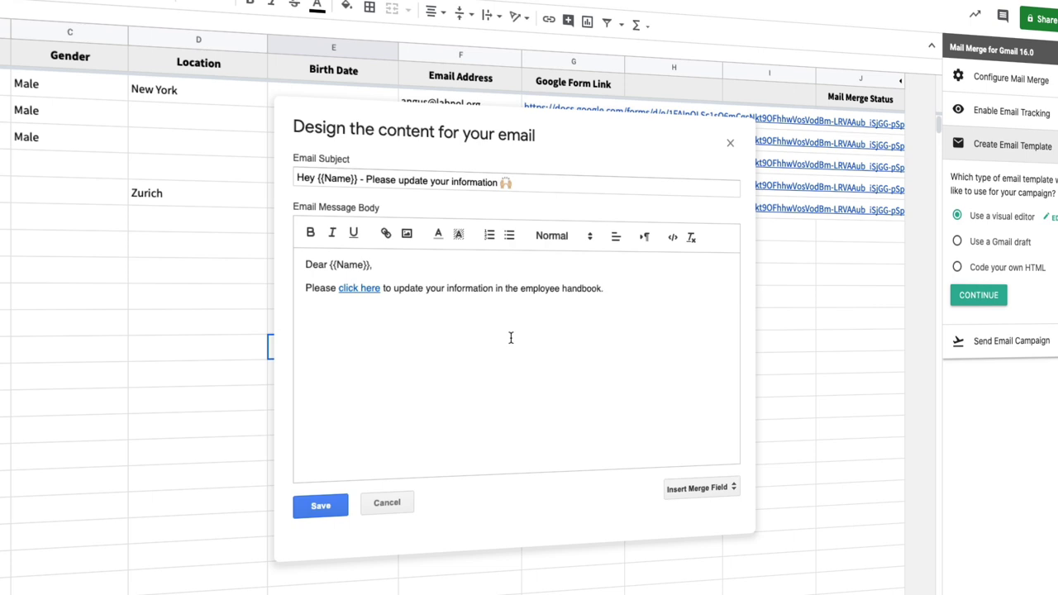
{"action": "key", "text": "Return"}
{"action": "type", "text": "If the above link doesn't work"}
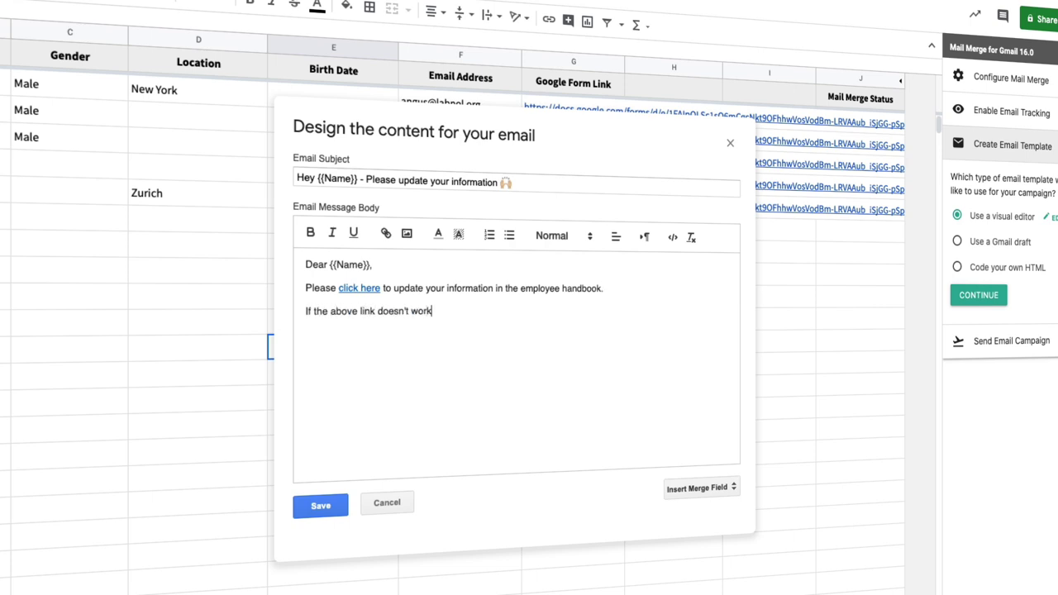
{"action": "type", "text": ", please click the link below to access the form"}
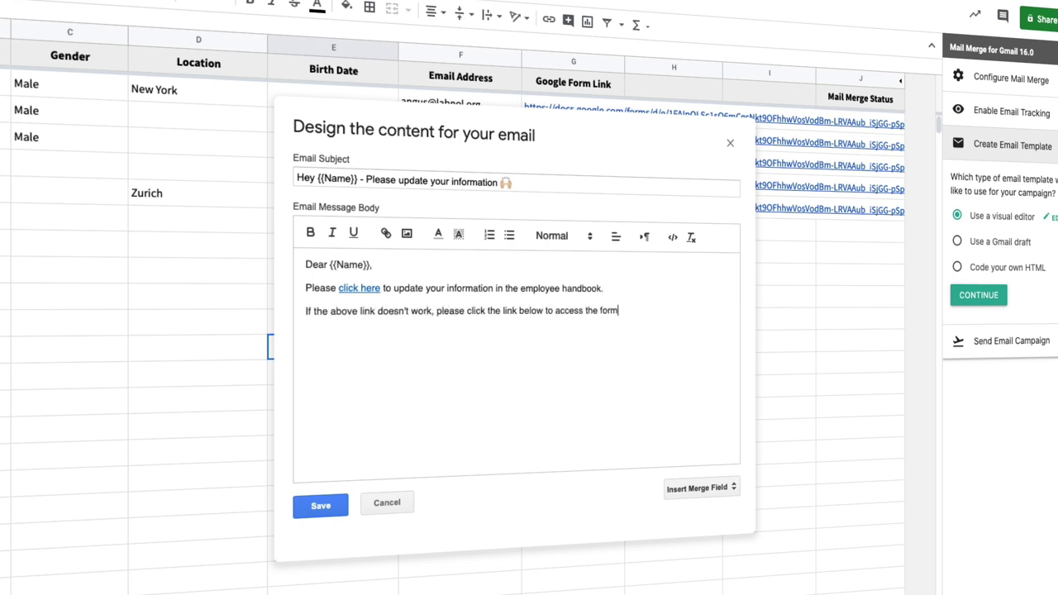
{"action": "type", "text": ":"}
{"action": "key", "text": "Return"}
{"action": "type", "text": "{{Goo"}
{"action": "key", "text": "BackSpace"}
{"action": "key", "text": "BackSpace"}
{"action": "key", "text": "BackSpace"}
{"action": "key", "text": "BackSpace"}
{"action": "key", "text": "BackSpace"}
{"action": "left_click", "coordinate": [699, 490]}
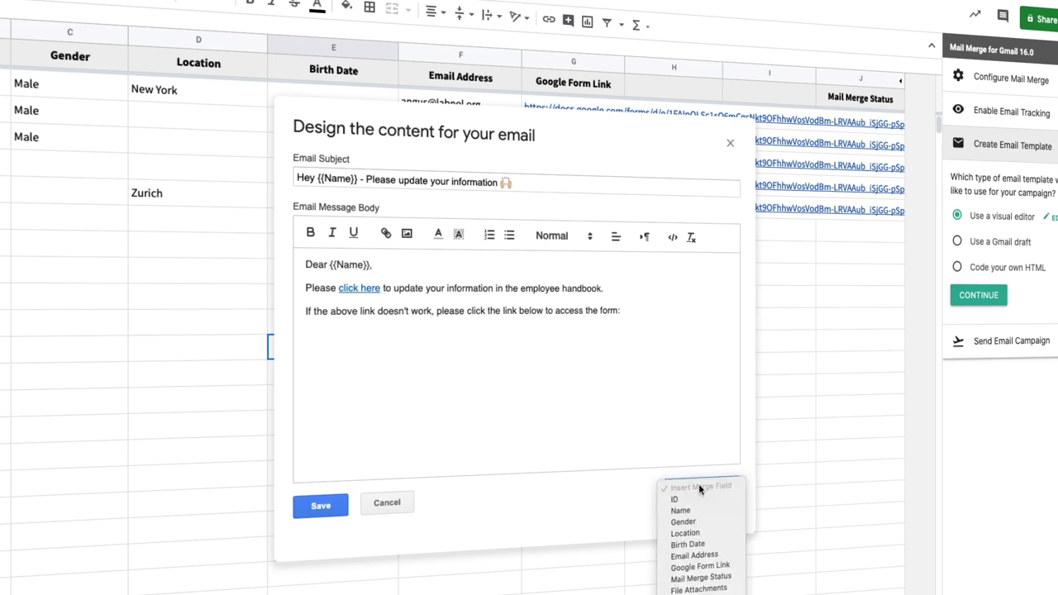
{"action": "left_click", "coordinate": [718, 567]}
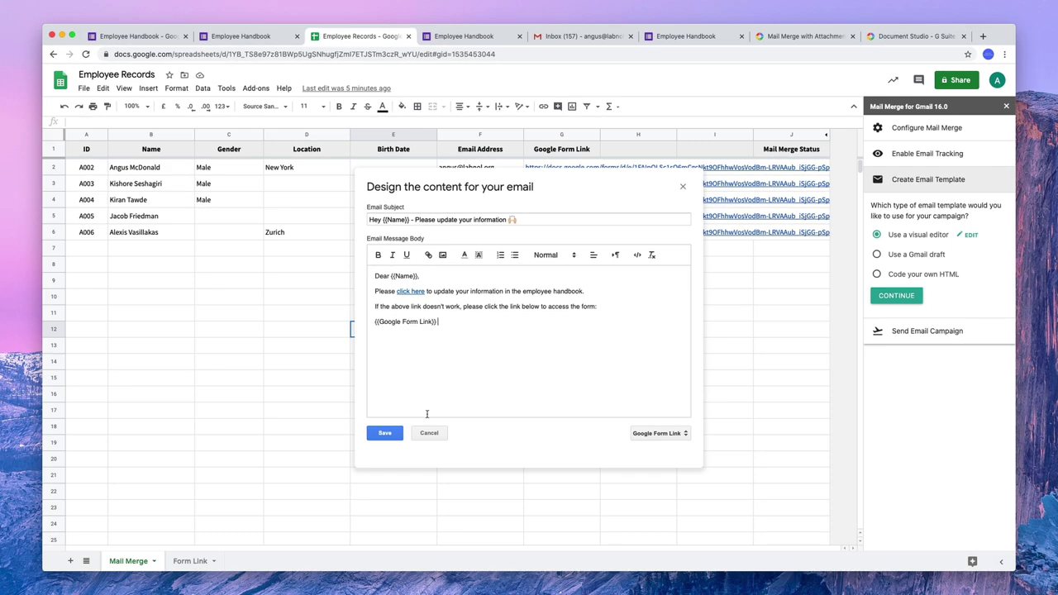
- Save the email template, send a test email, and open it in the Gmail inbox
{"action": "left_click", "coordinate": [388, 436]}
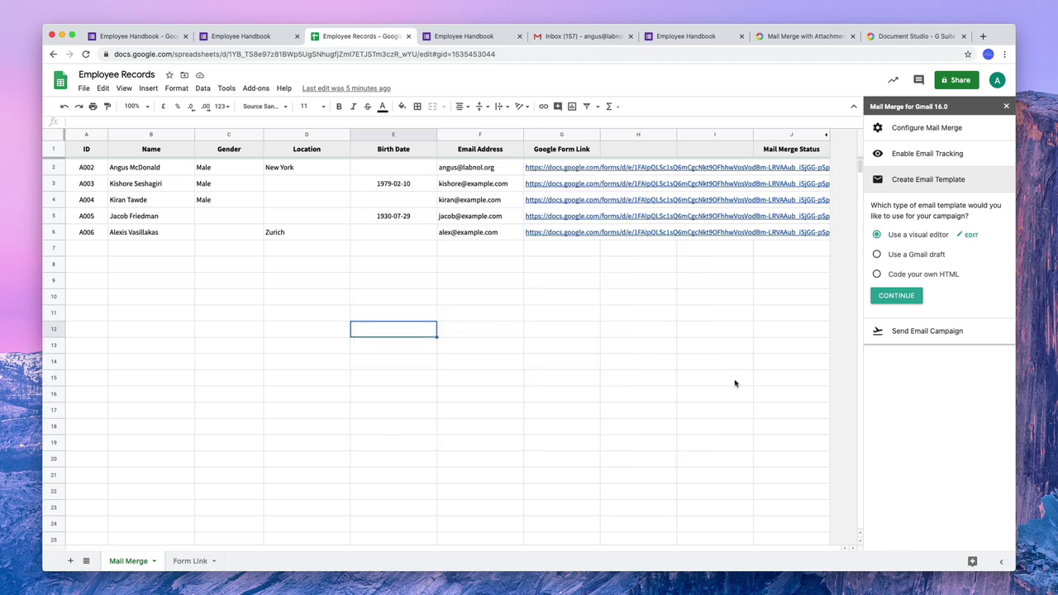
{"action": "left_click", "coordinate": [896, 295]}
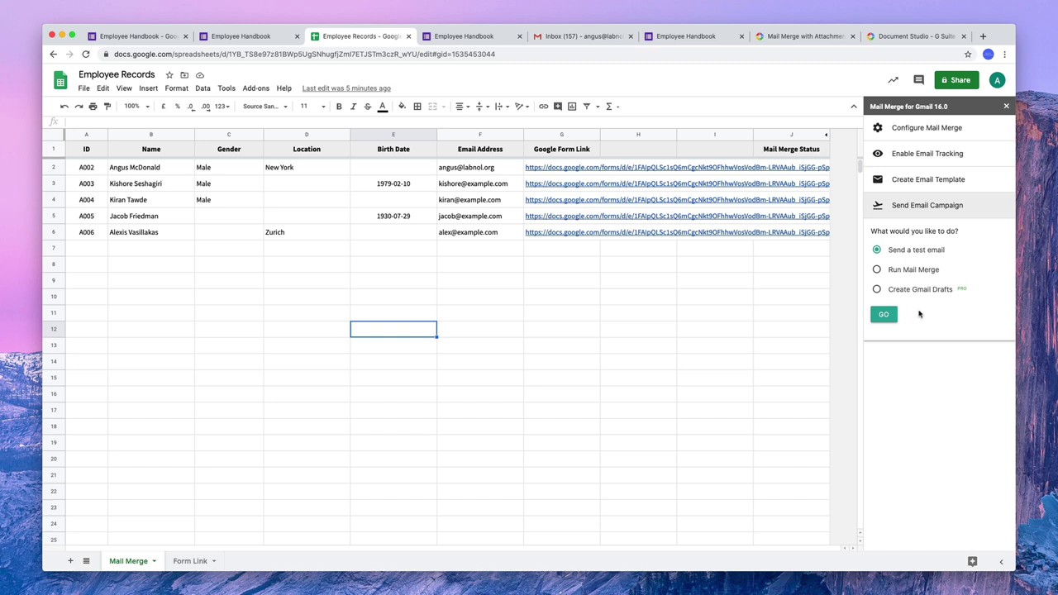
{"action": "left_click", "coordinate": [885, 321]}
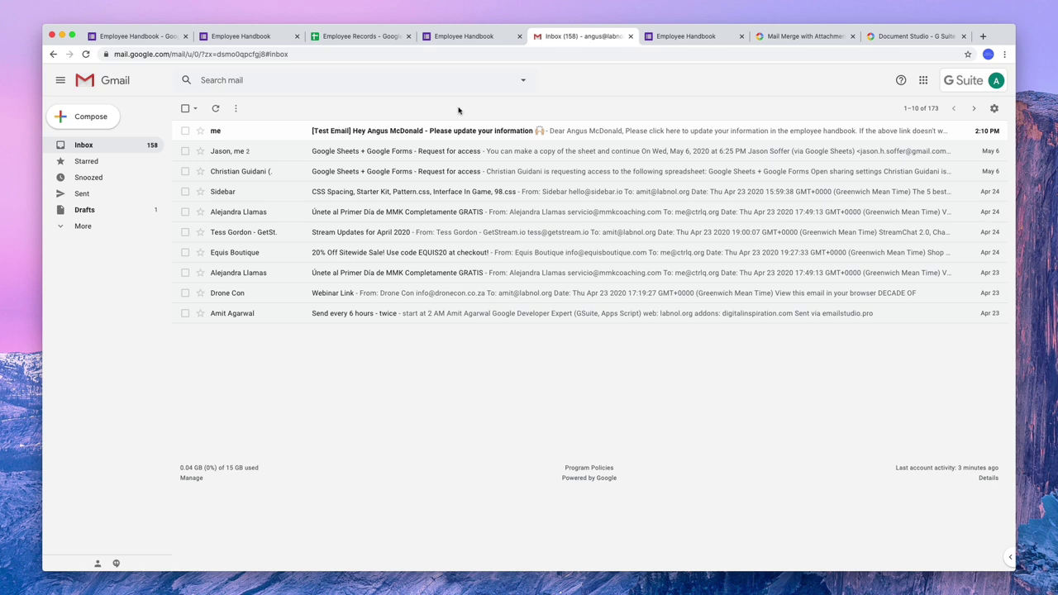
{"action": "left_click", "coordinate": [420, 138]}
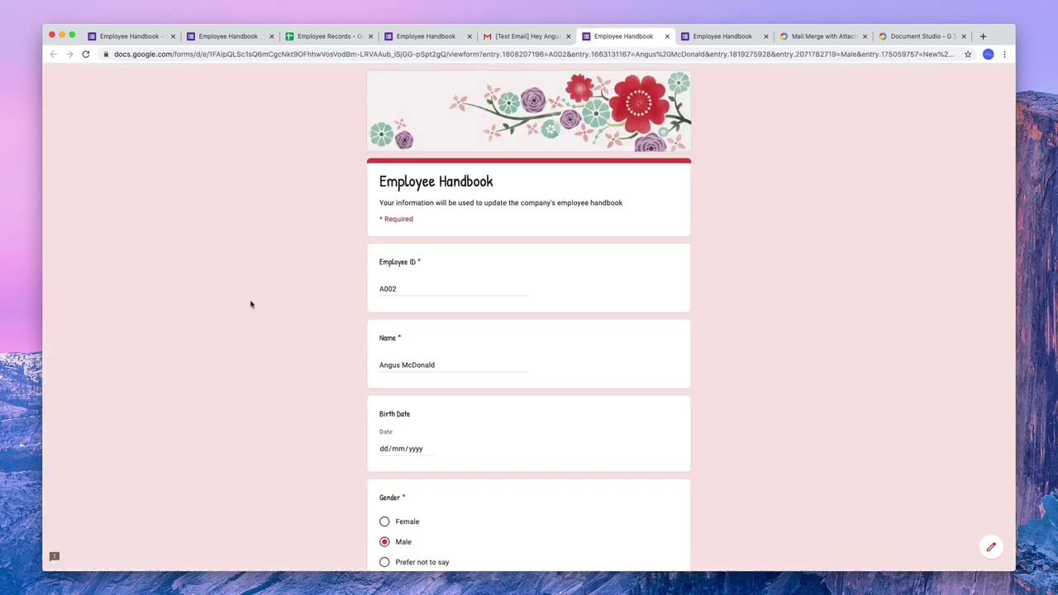
- Pick 18 May 2020 as the Birth Date and submit the pre-filled handbook form
{"action": "scroll", "coordinate": [252, 304], "scroll_direction": "down", "scroll_amount": 3}
{"action": "scroll", "coordinate": [251, 305], "scroll_direction": "down", "scroll_amount": 3}
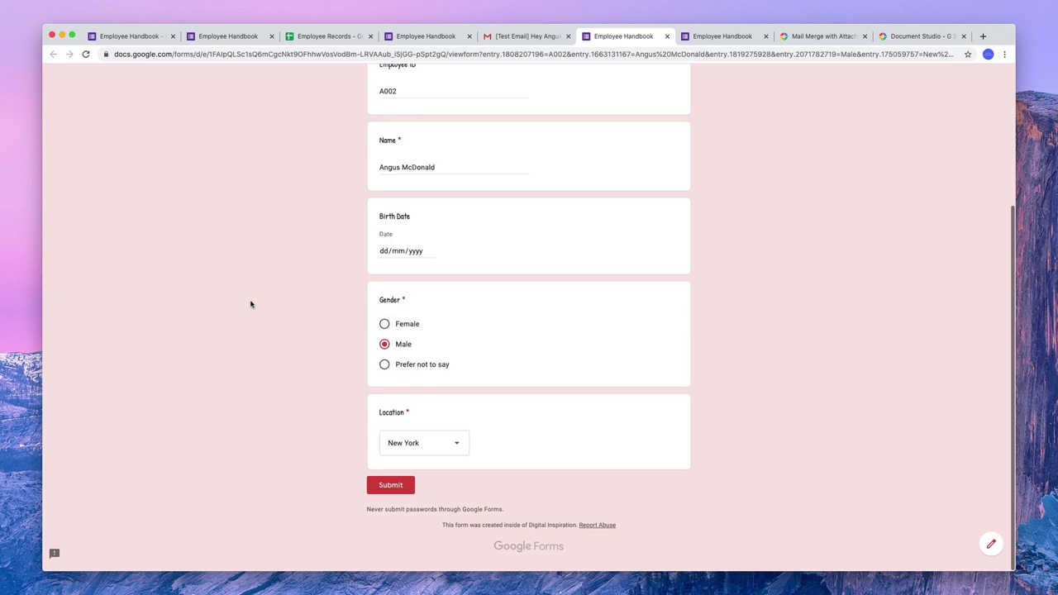
{"action": "scroll", "coordinate": [252, 304], "scroll_direction": "up", "scroll_amount": 3}
{"action": "scroll", "coordinate": [251, 305], "scroll_direction": "down", "scroll_amount": 3}
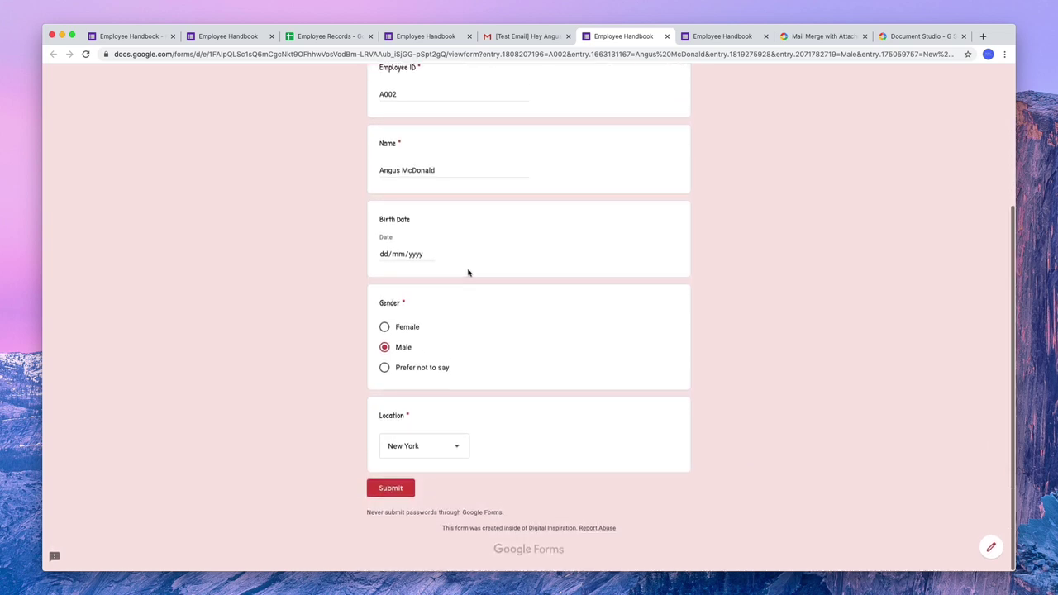
{"action": "left_click", "coordinate": [430, 255]}
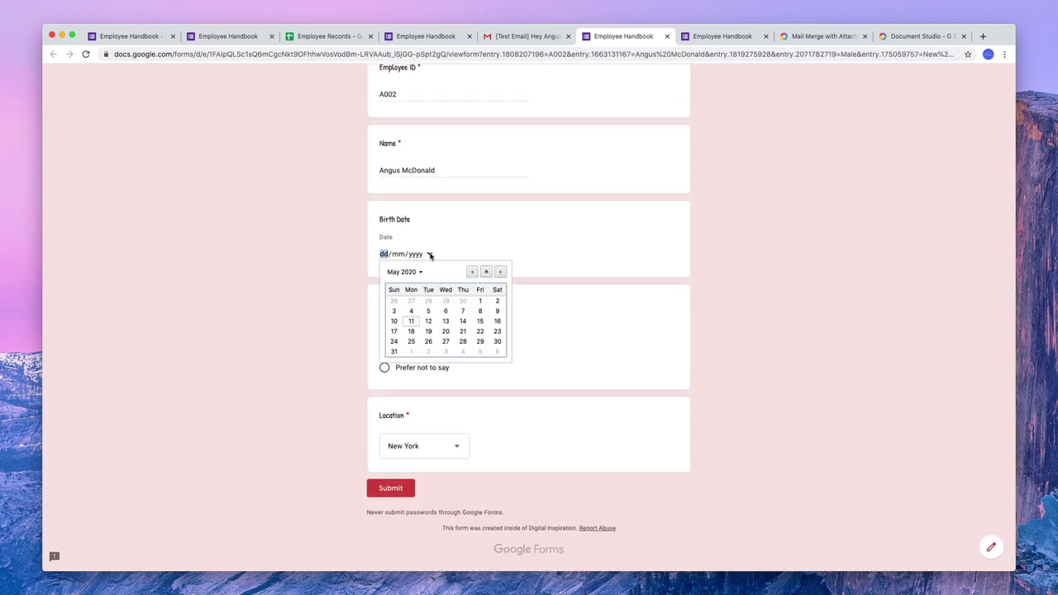
{"action": "left_click", "coordinate": [411, 331]}
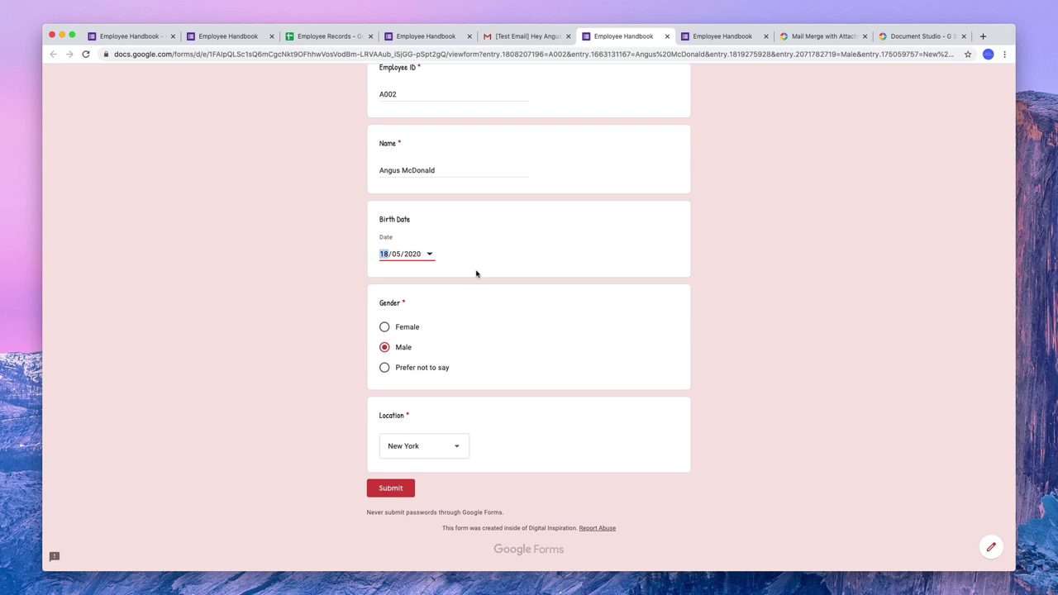
{"action": "scroll", "coordinate": [475, 270], "scroll_direction": "up", "scroll_amount": 1}
{"action": "scroll", "coordinate": [474, 267], "scroll_direction": "down", "scroll_amount": 1}
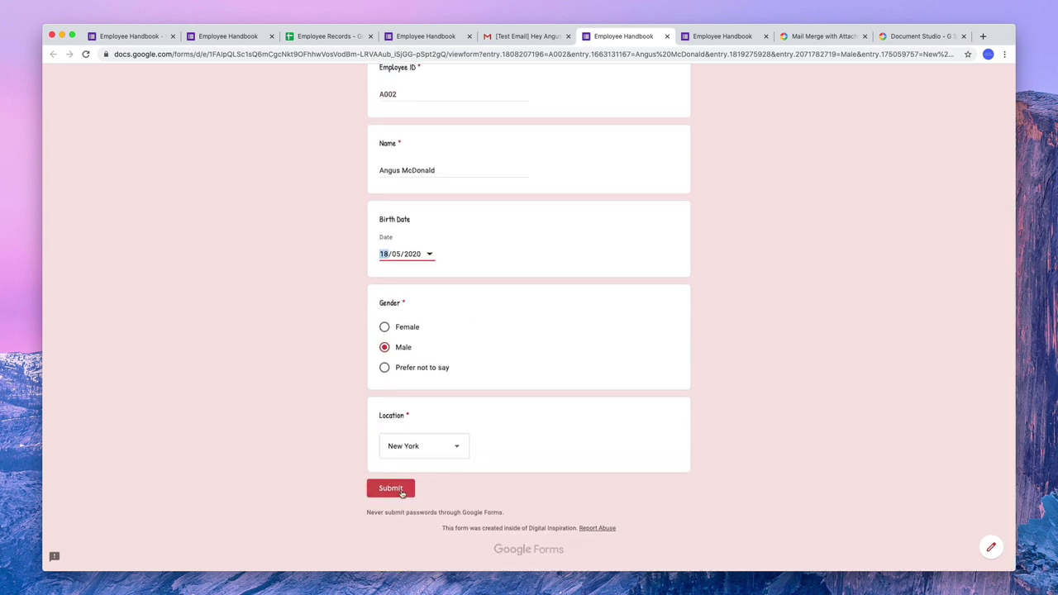
{"action": "left_click", "coordinate": [390, 488]}
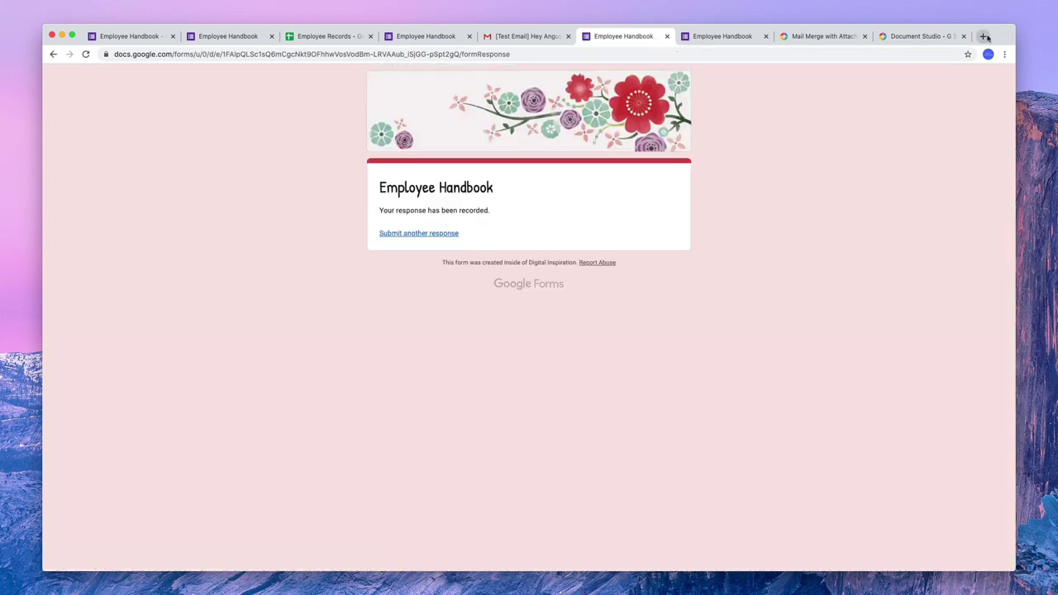
- Open a new Chrome tab
{"action": "left_click", "coordinate": [984, 36]}
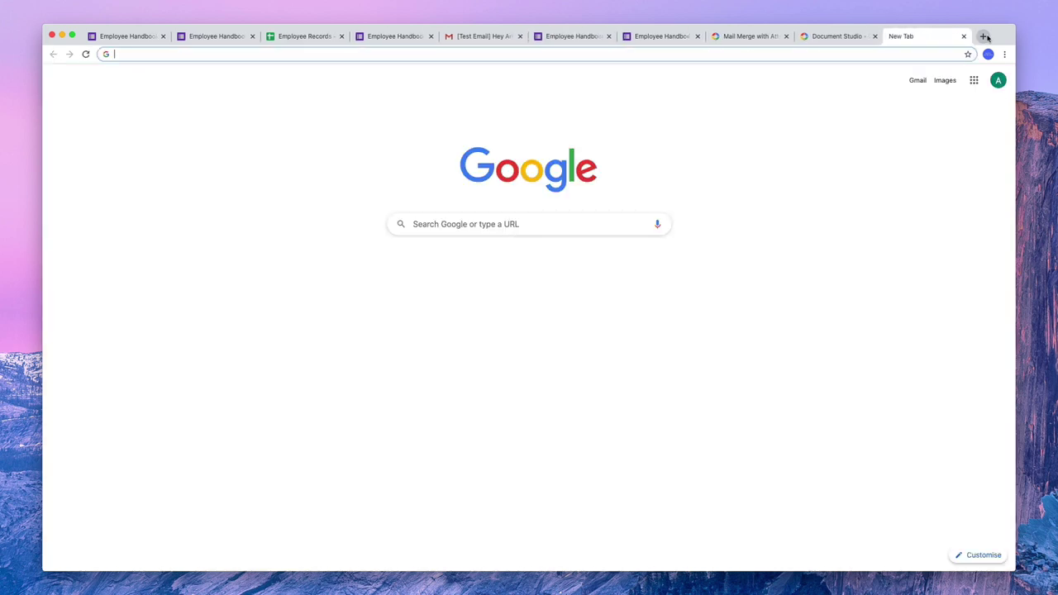